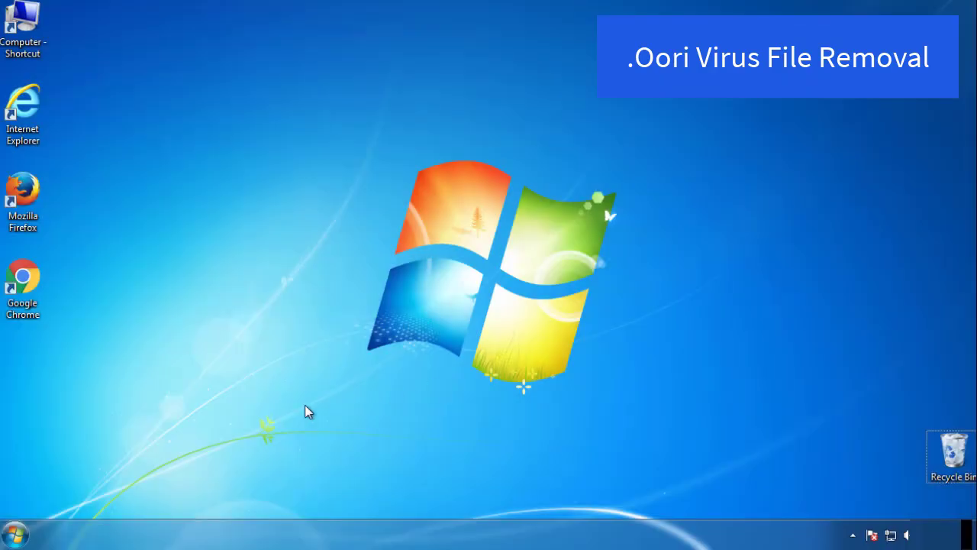
# - Launch msconfig from Start search and enable Safe boot on the Boot tab
pyautogui.click(26, 534)
pyautogui.click(79, 493)
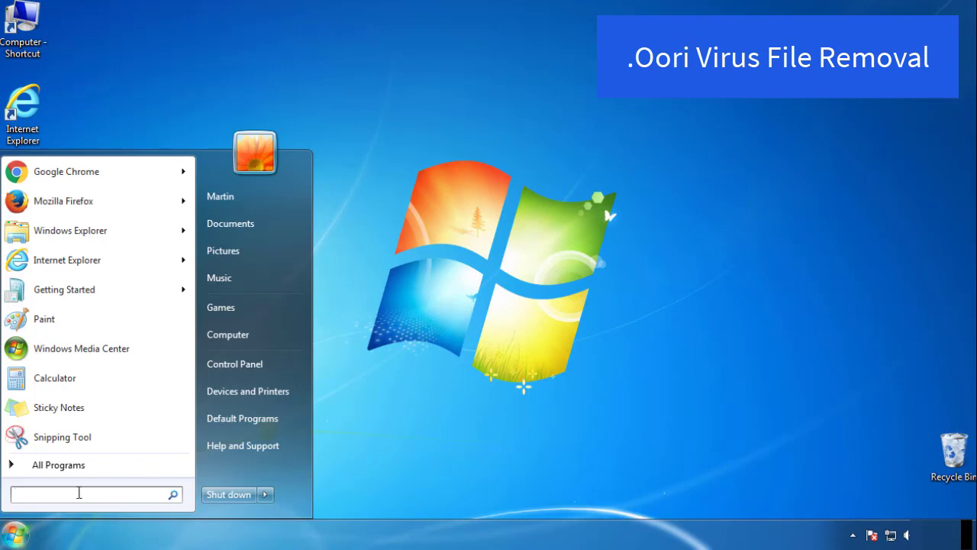
pyautogui.write('mscon')
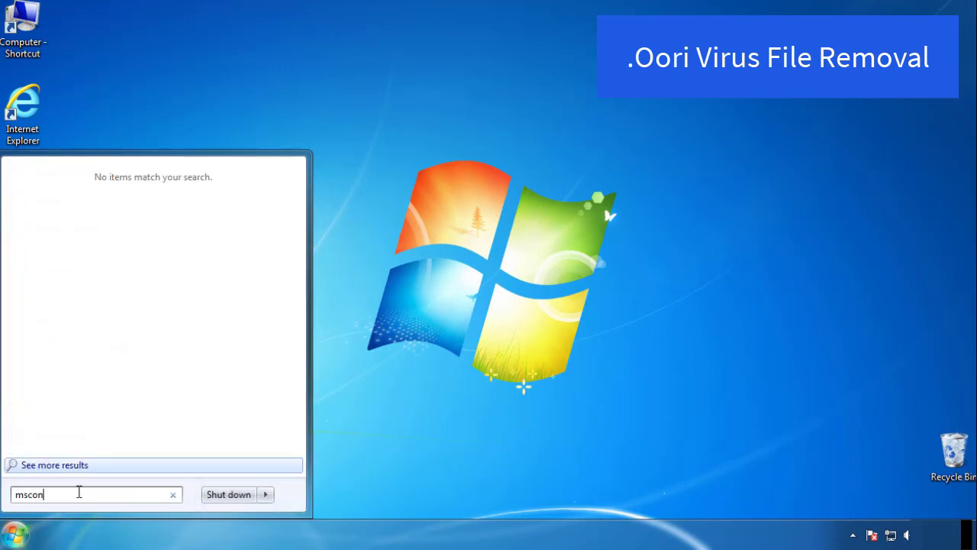
pyautogui.write('fig')
pyautogui.press('Return')
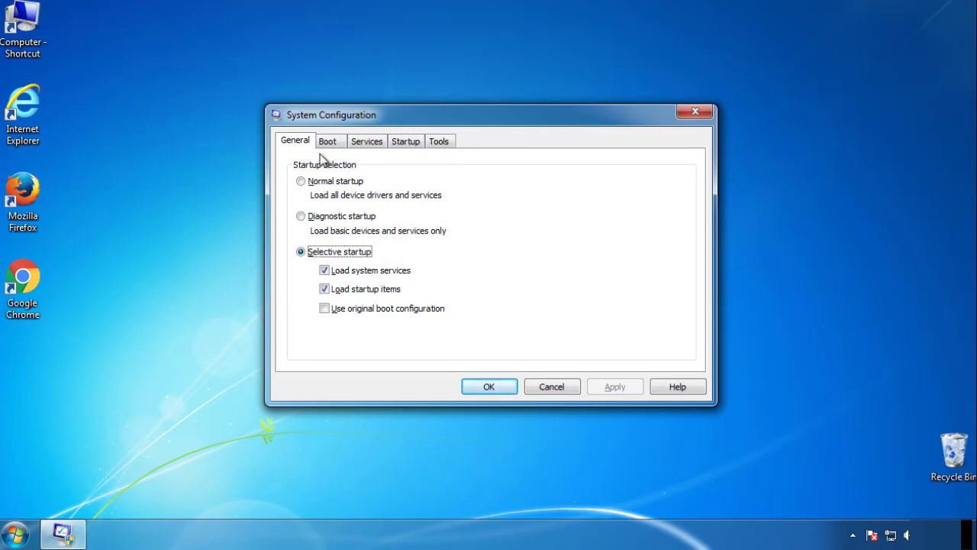
pyautogui.click(327, 142)
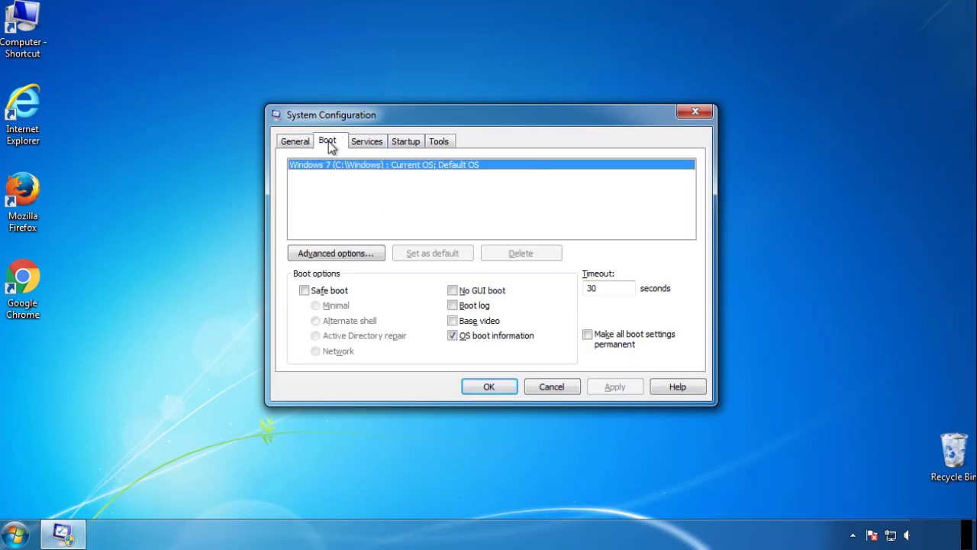
pyautogui.click(304, 290)
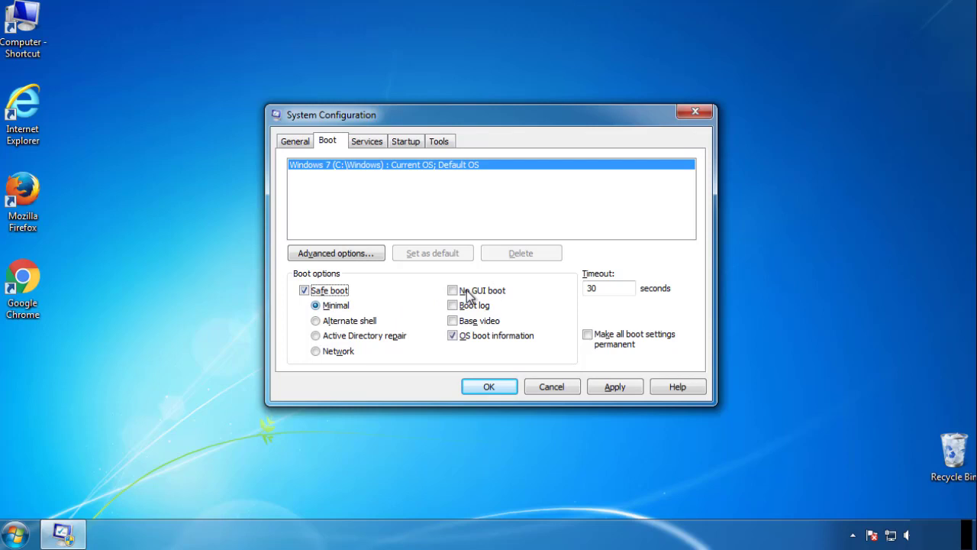
pyautogui.click(493, 387)
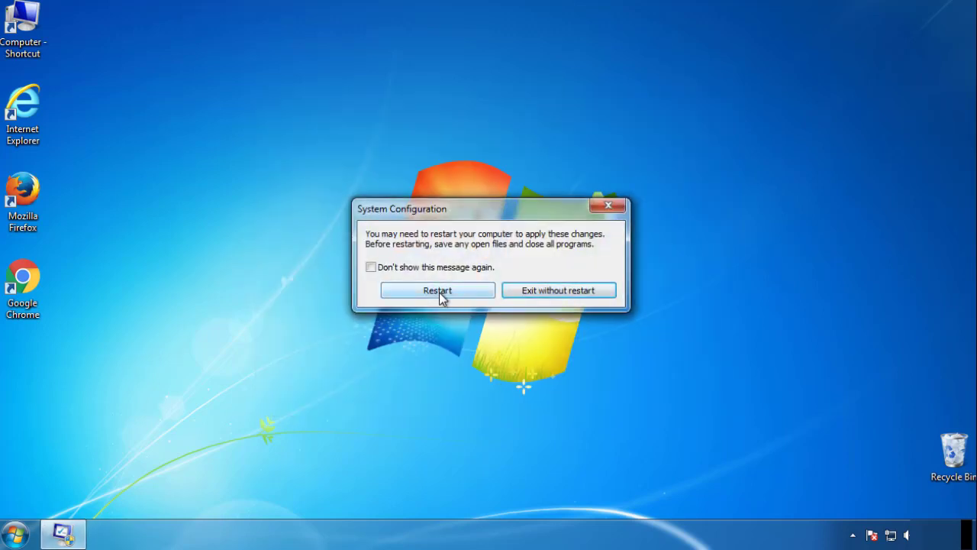
# - Restart into Safe Mode and set Folder Options to show hidden files, folders and drives
pyautogui.click(439, 292)
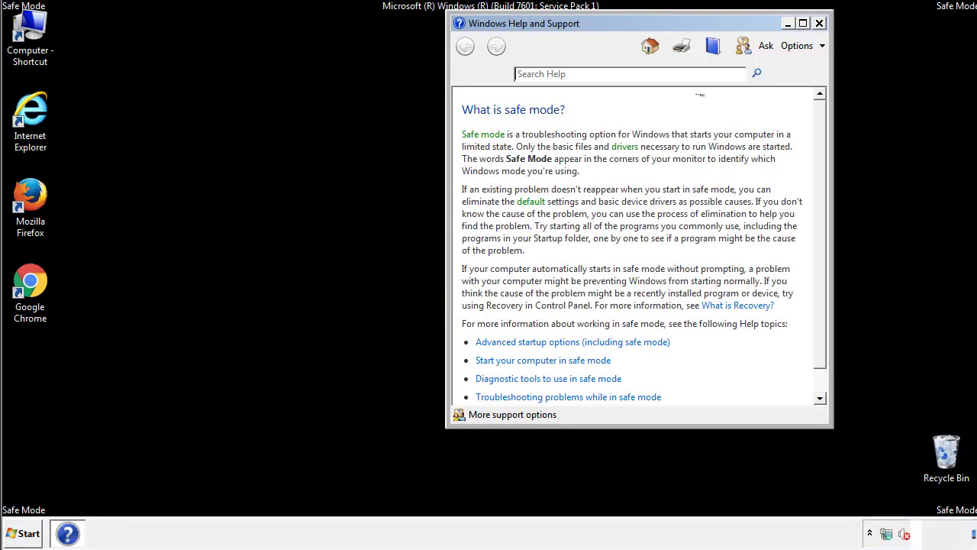
pyautogui.click(819, 23)
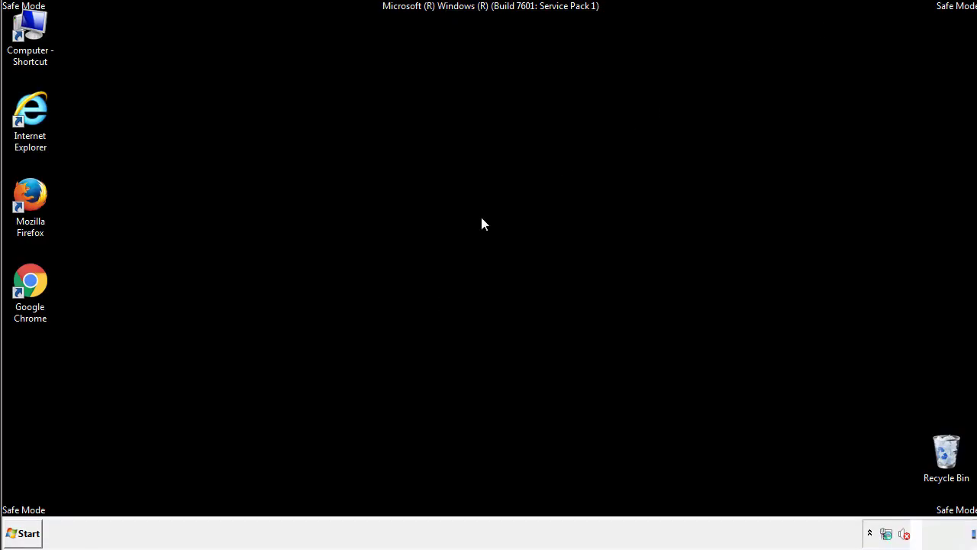
pyautogui.click(30, 533)
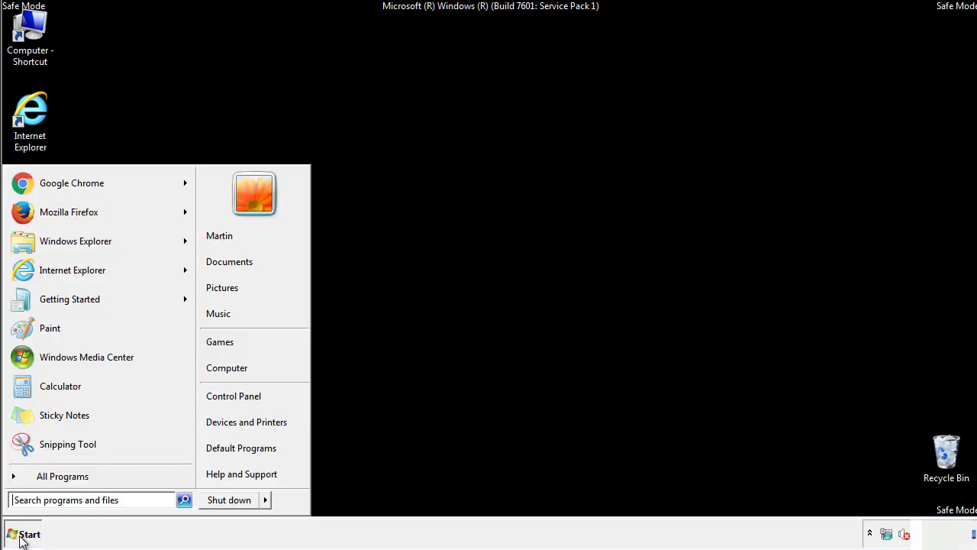
pyautogui.click(244, 394)
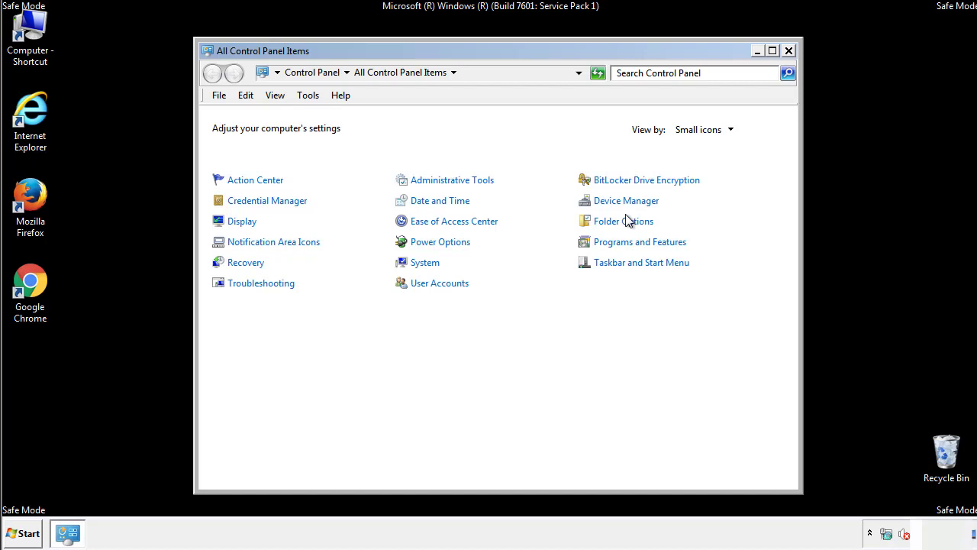
pyautogui.click(627, 221)
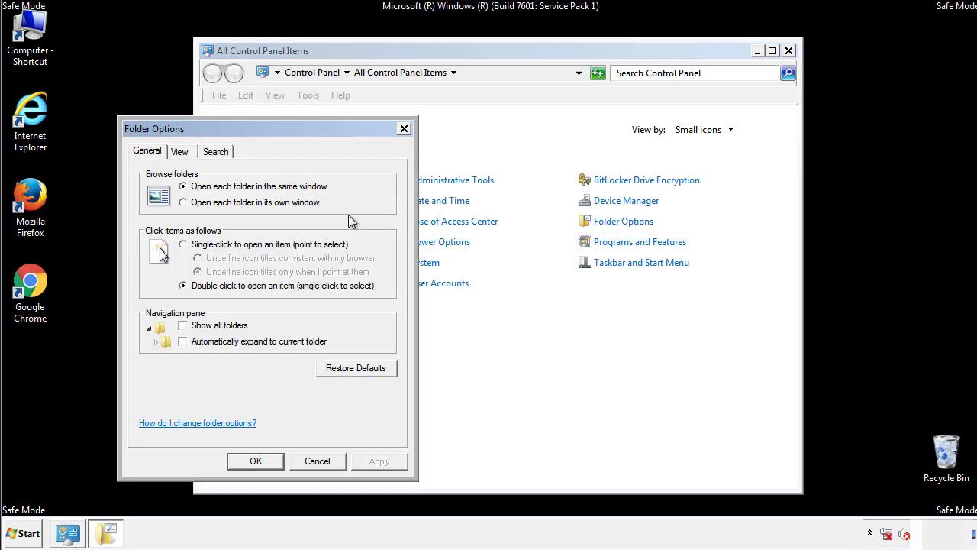
pyautogui.click(181, 153)
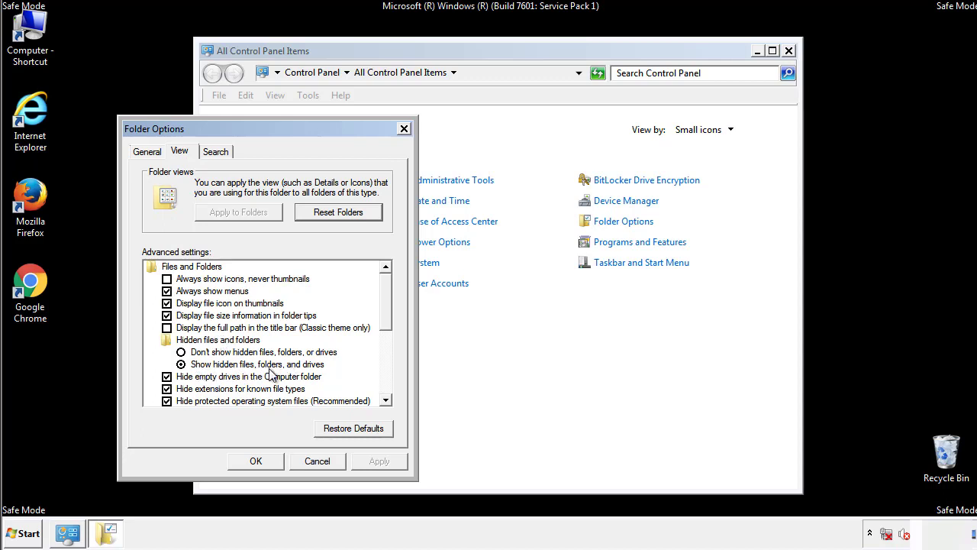
pyautogui.click(262, 459)
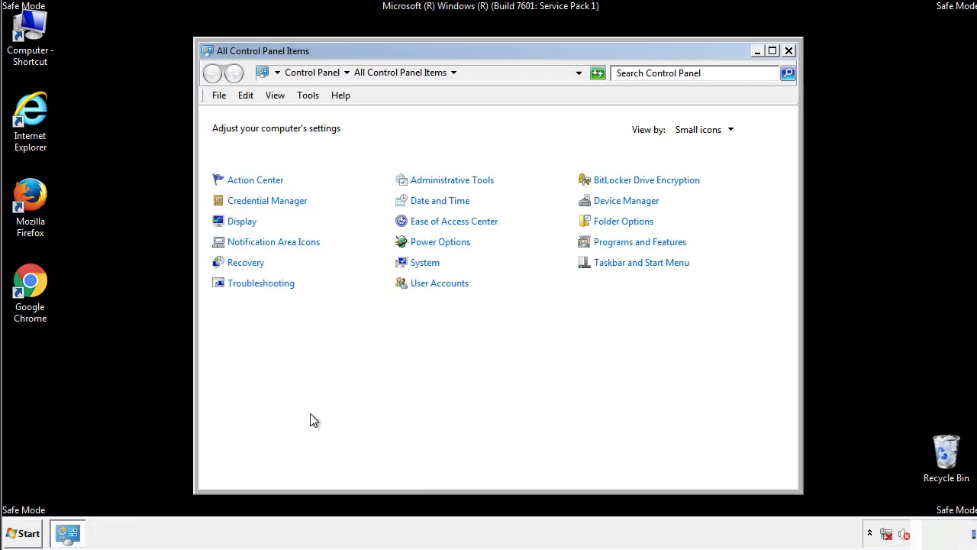
pyautogui.click(789, 50)
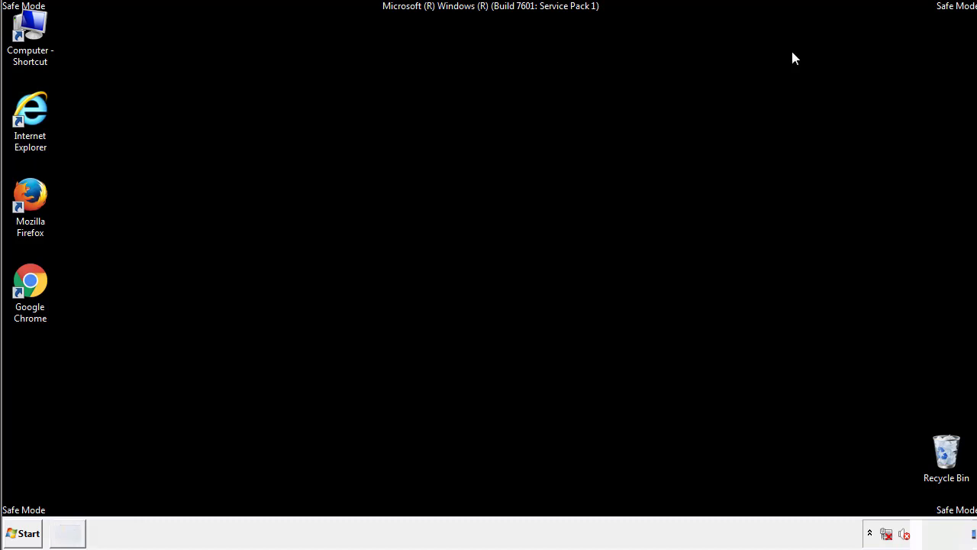
# - Browse to C:\Windows\System32\drivers\etc and open the hosts file
pyautogui.doubleClick(32, 30)
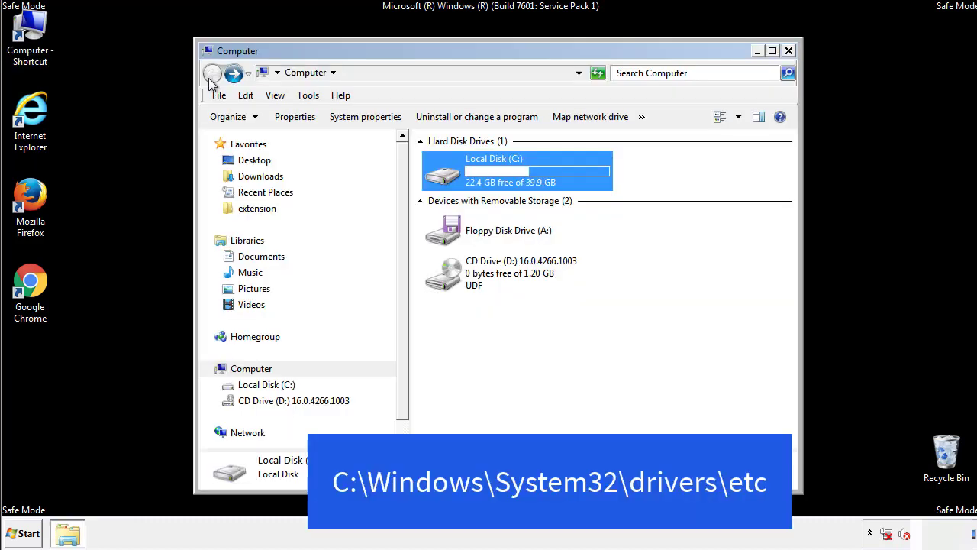
pyautogui.doubleClick(451, 178)
pyautogui.doubleClick(447, 279)
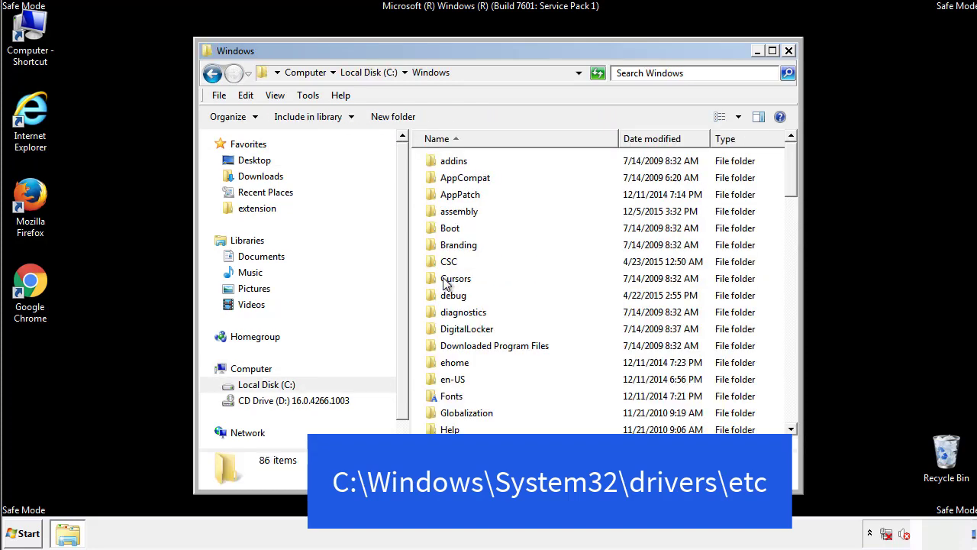
pyautogui.scroll(-2, 449, 344)
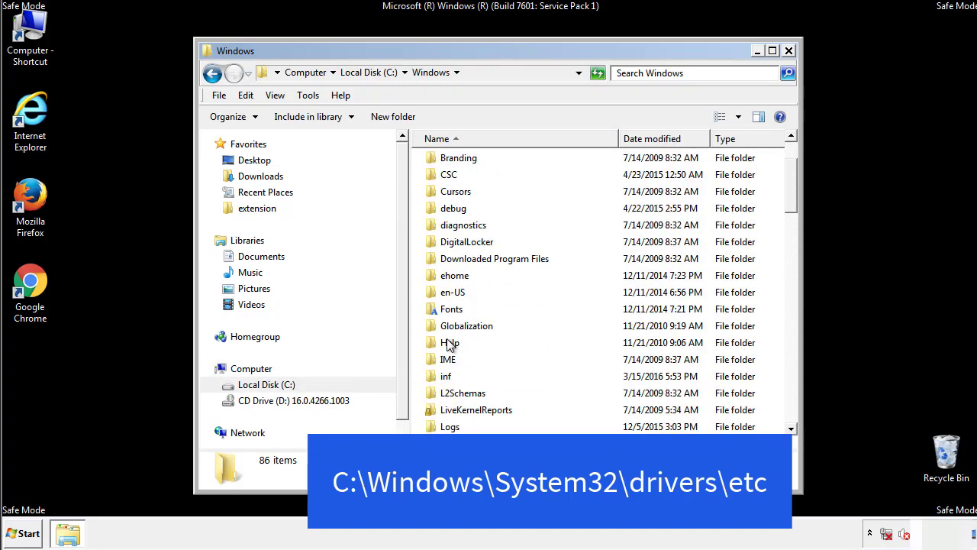
pyautogui.scroll(-2, 450, 345)
pyautogui.scroll(-2, 450, 345)
pyautogui.scroll(-3, 449, 346)
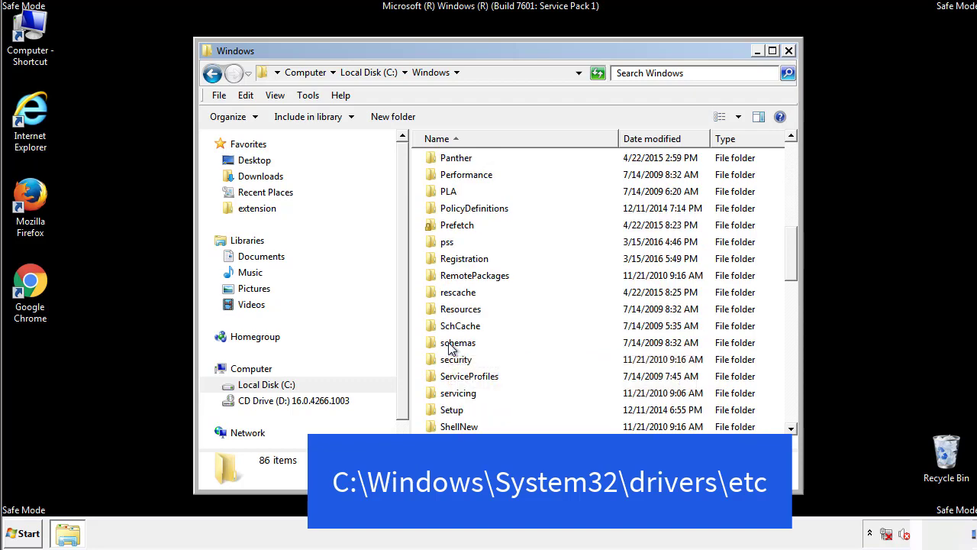
pyautogui.scroll(-2, 449, 345)
pyautogui.doubleClick(464, 393)
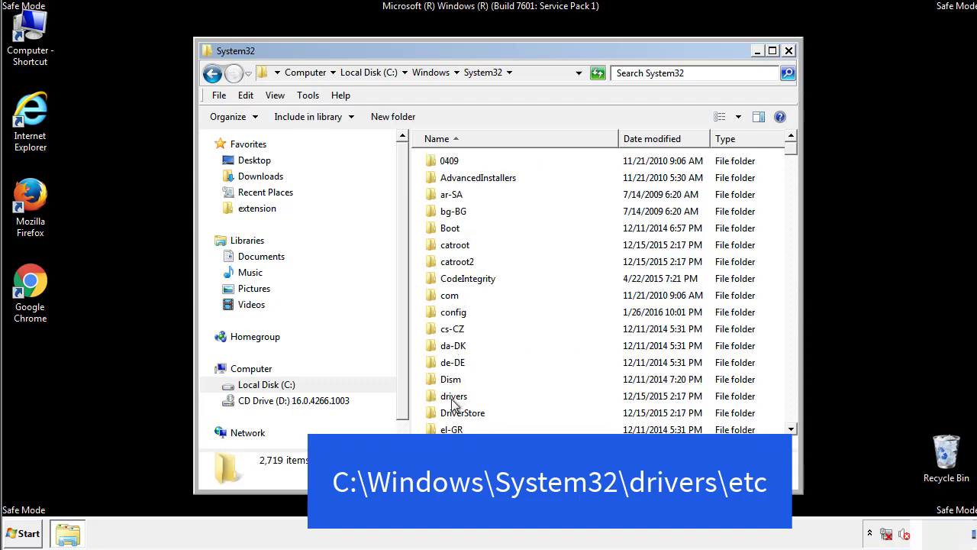
pyautogui.doubleClick(456, 397)
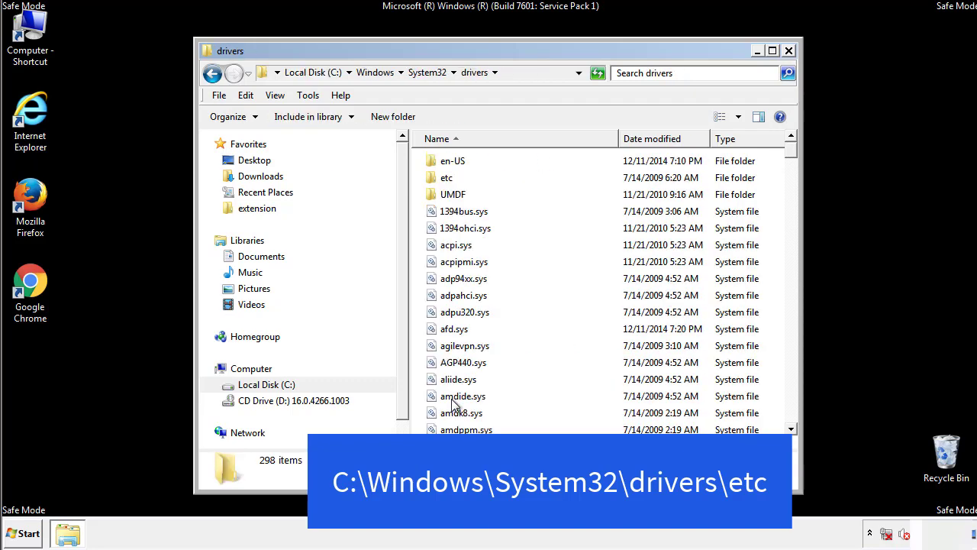
pyautogui.doubleClick(437, 182)
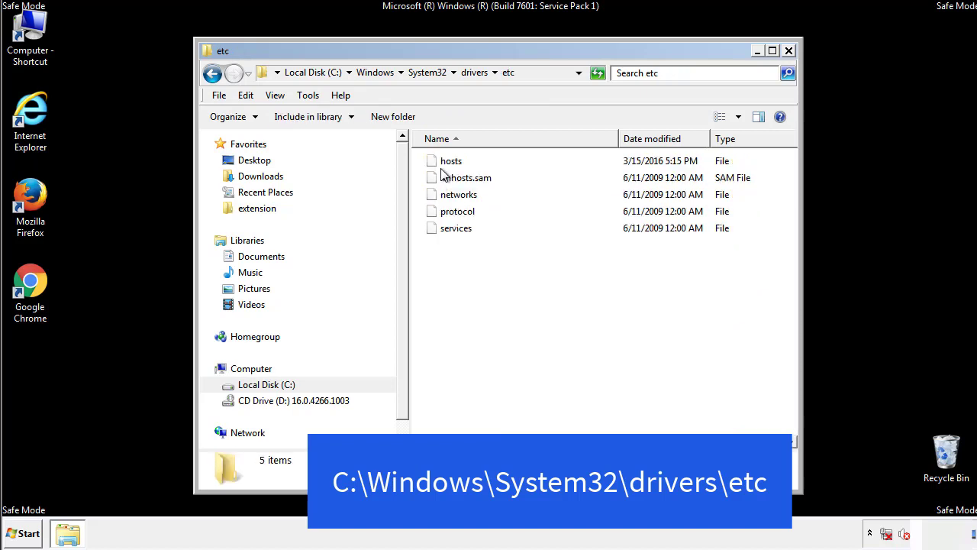
pyautogui.doubleClick(445, 163)
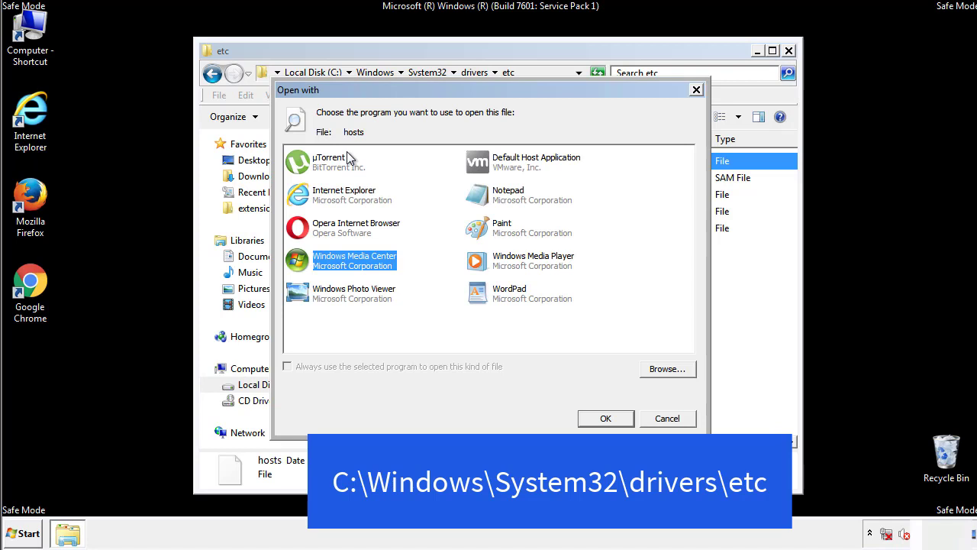
# - Open hosts in Notepad, delete the four suspicious bottom entries and save the file
pyautogui.click(494, 200)
pyautogui.click(606, 419)
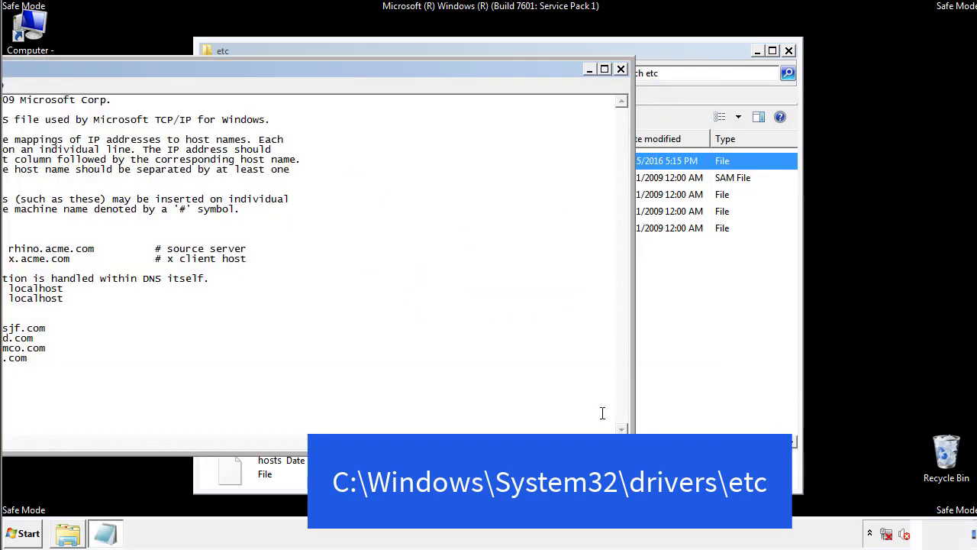
pyautogui.moveTo(402, 74); pyautogui.dragTo(622, 89)
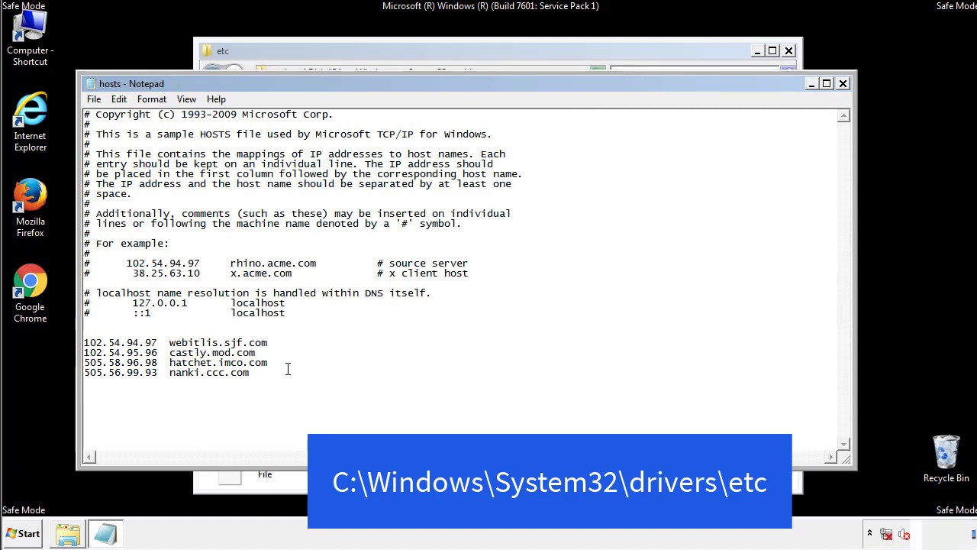
pyautogui.moveTo(272, 373); pyautogui.dragTo(104, 342)
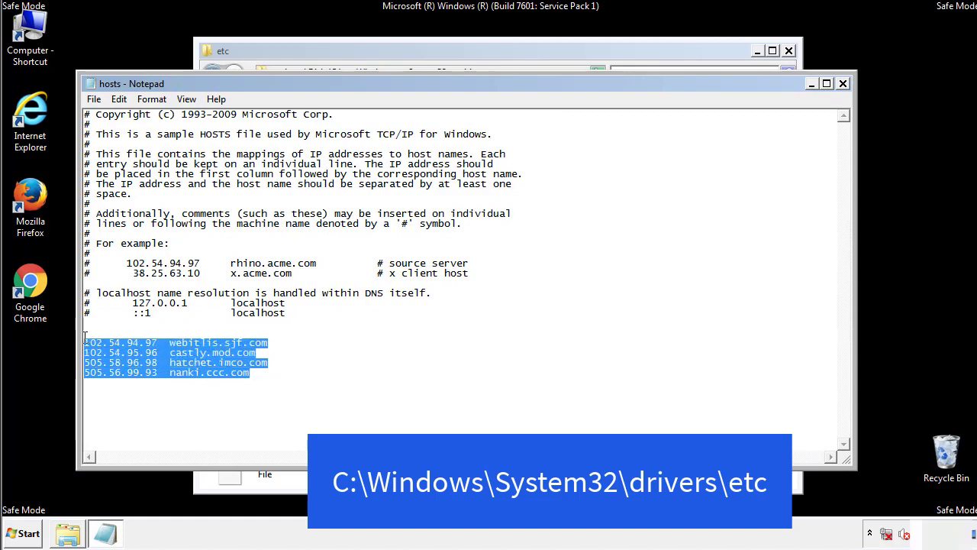
pyautogui.press('Delete')
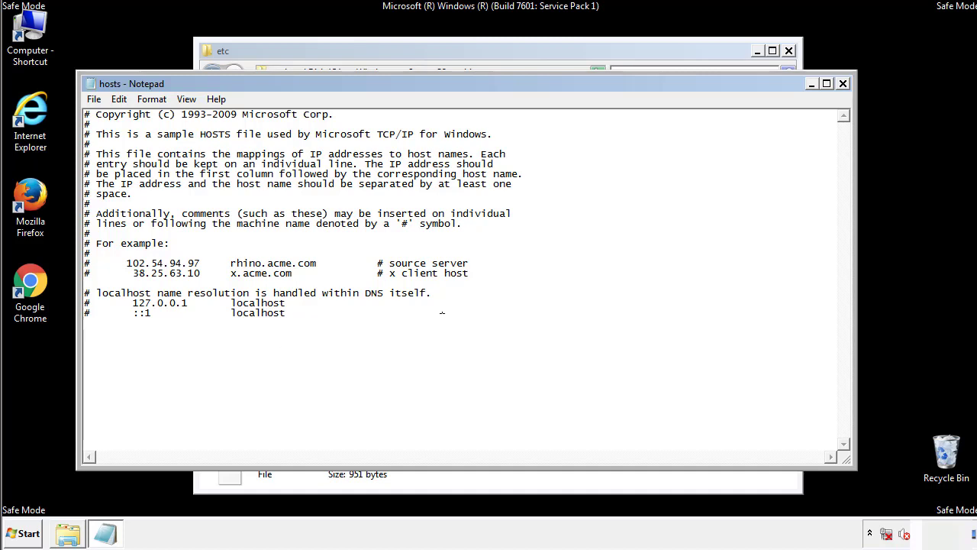
pyautogui.click(843, 84)
pyautogui.click(430, 279)
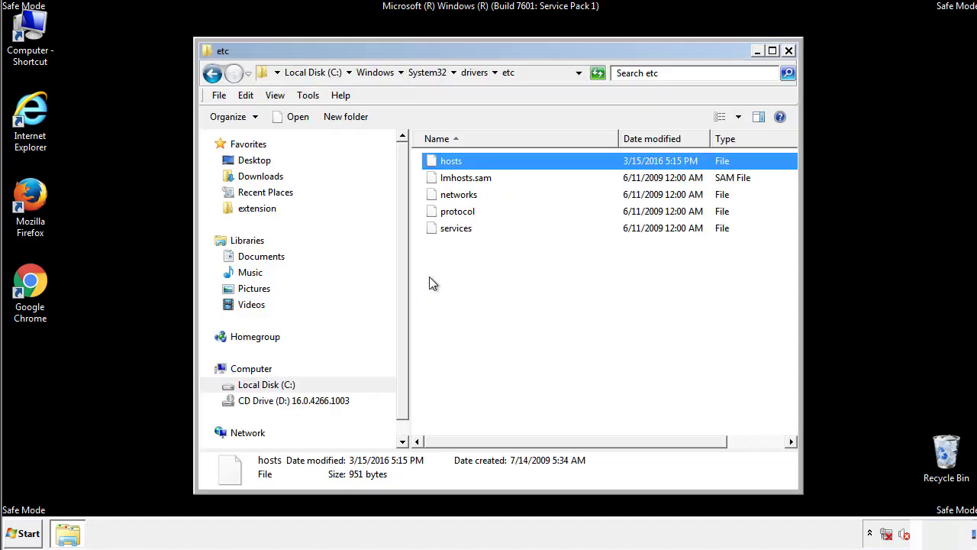
# - Close the etc window and open the Startup folder from All Programs
pyautogui.click(789, 51)
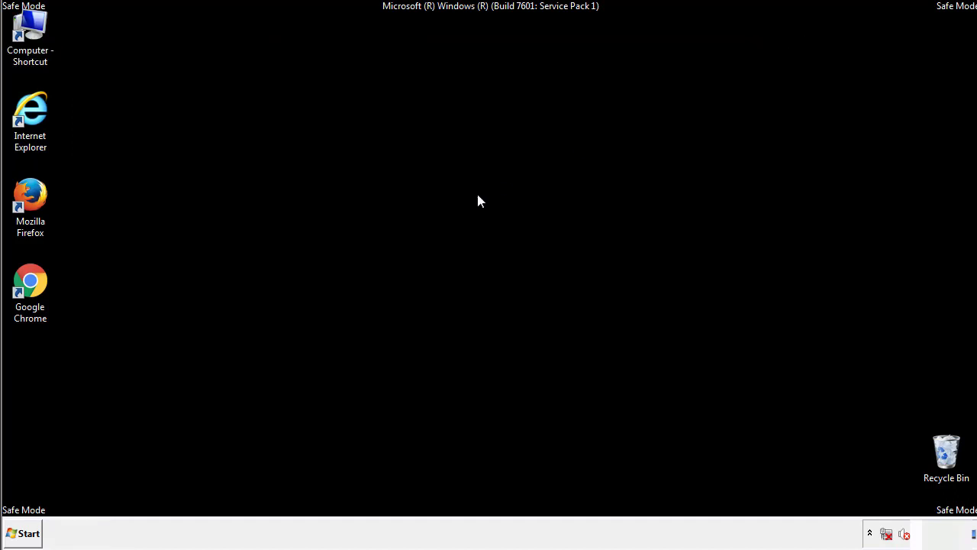
pyautogui.click(23, 533)
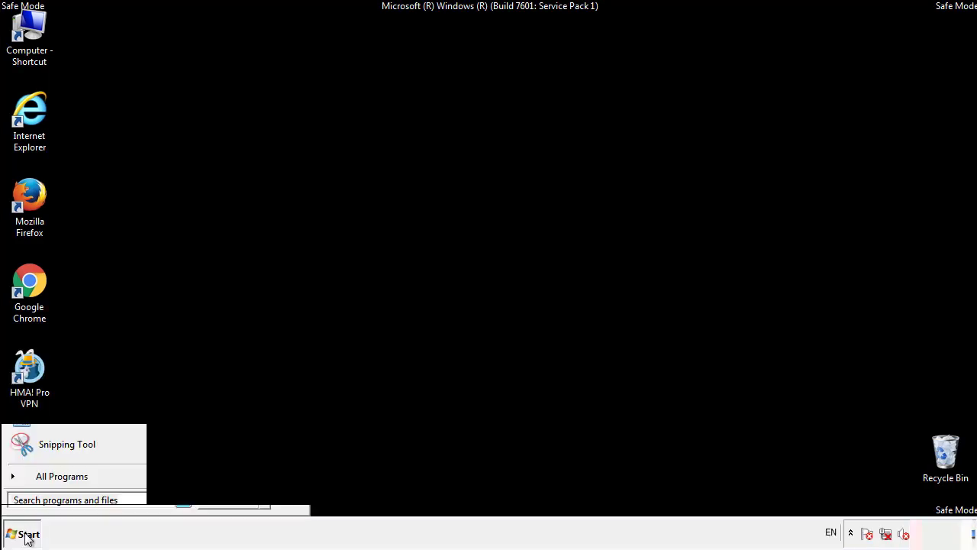
pyautogui.click(44, 482)
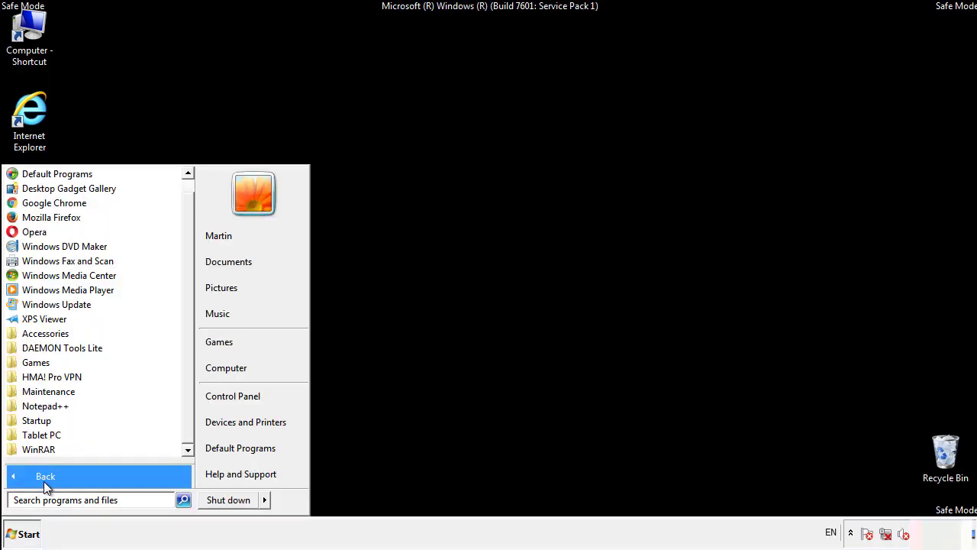
pyautogui.rightClick(37, 419)
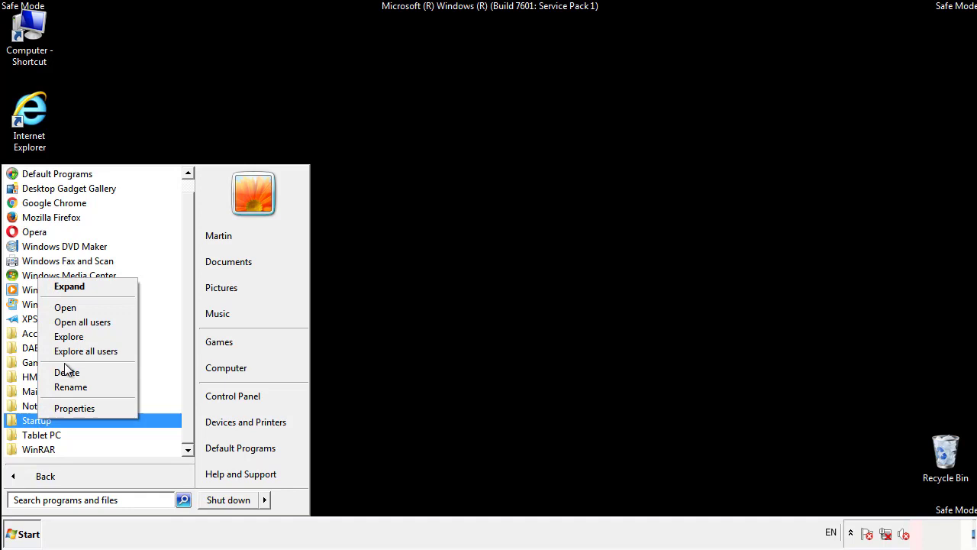
pyautogui.click(74, 307)
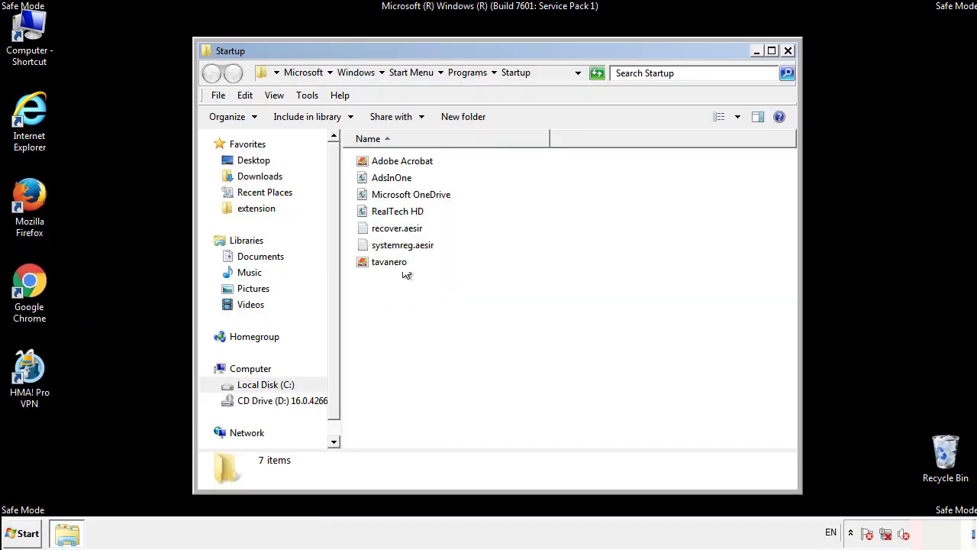
# - Delete AdsInOne, recover.aesir, systemreg.aesir and tavanero from Startup and close the window
pyautogui.click(397, 181)
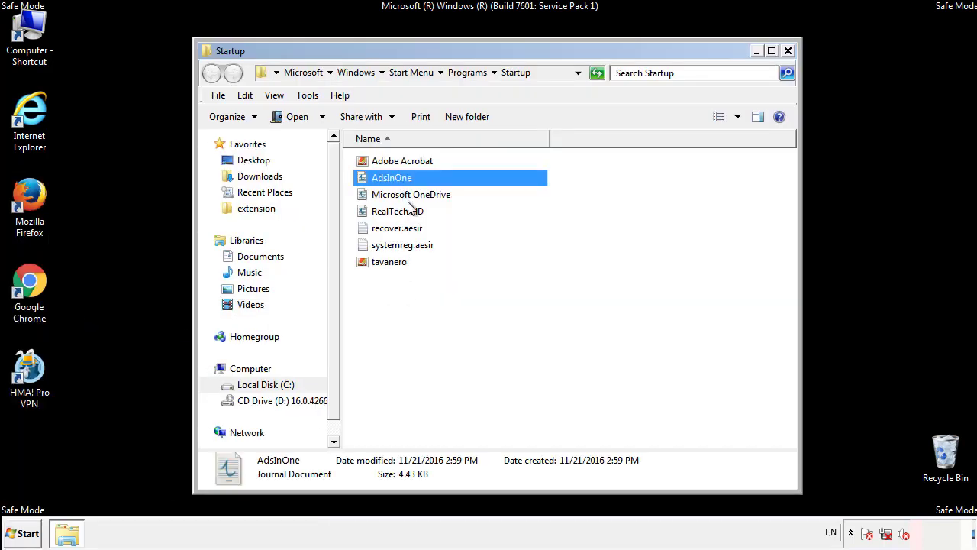
pyautogui.keyDown('ctrl'); pyautogui.click(398, 229); pyautogui.keyUp('ctrl')
pyautogui.keyDown('ctrl'); pyautogui.click(413, 245); pyautogui.keyUp('ctrl')
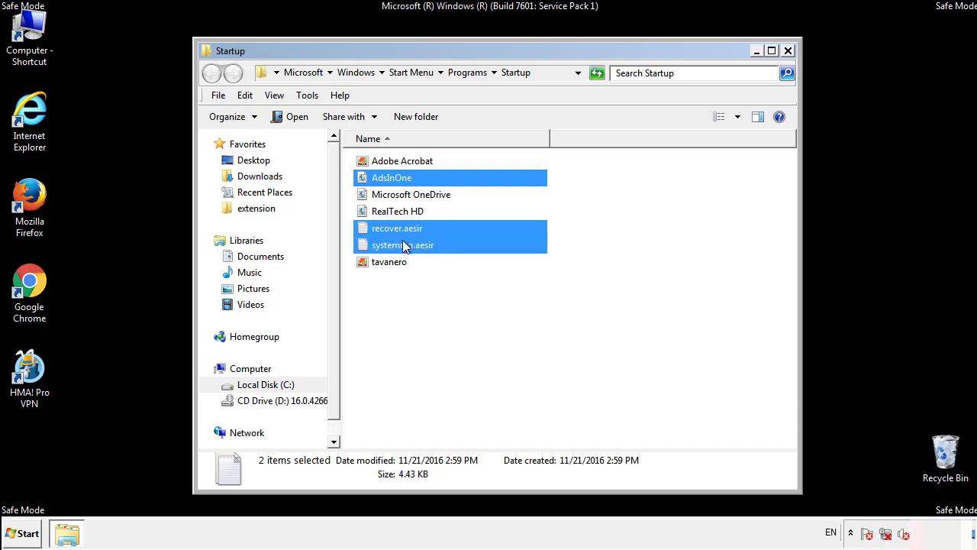
pyautogui.keyDown('ctrl'); pyautogui.click(390, 262); pyautogui.keyUp('ctrl')
pyautogui.rightClick(387, 262)
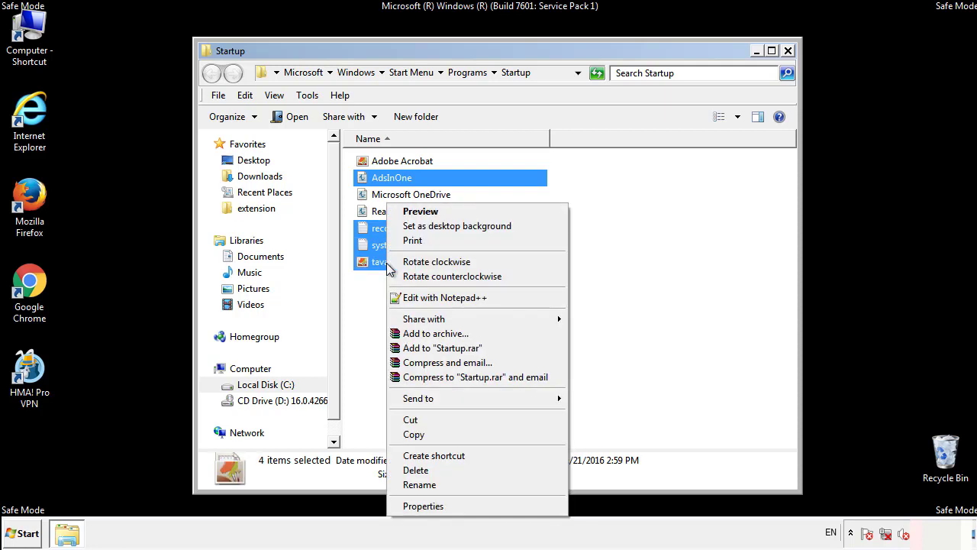
pyautogui.click(412, 470)
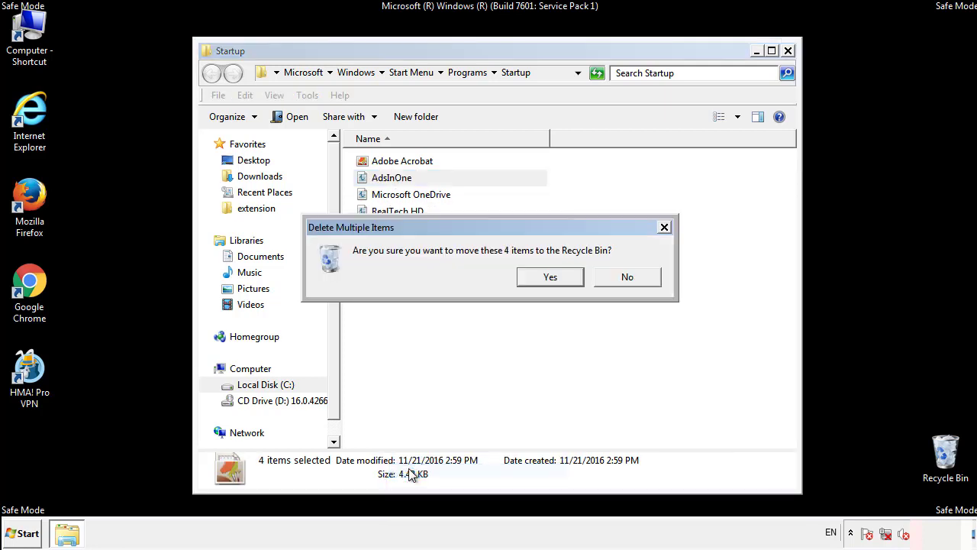
pyautogui.click(539, 277)
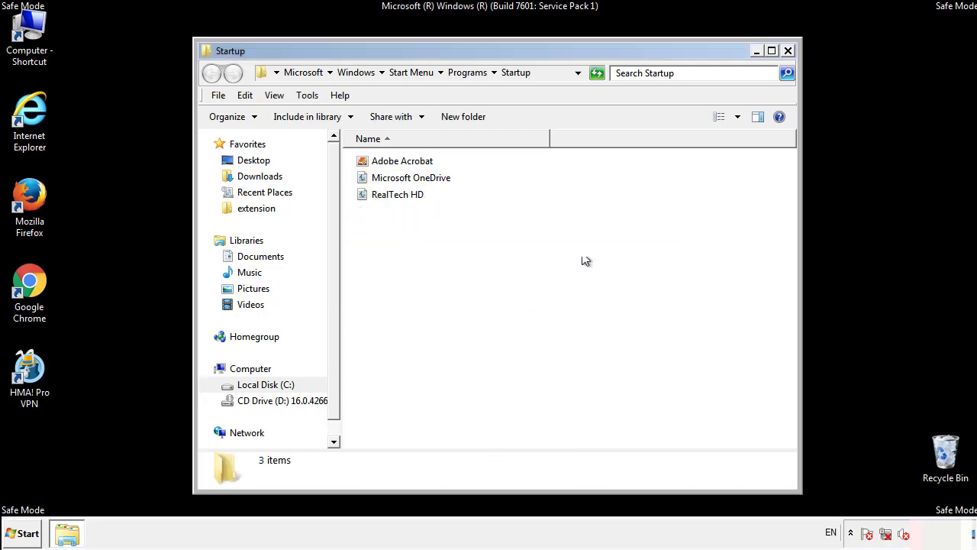
pyautogui.click(791, 57)
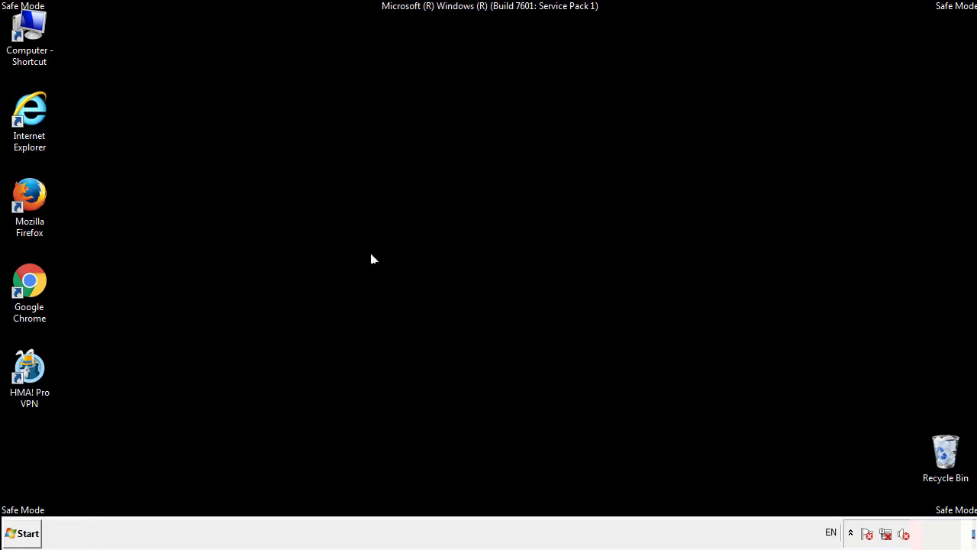
# - Launch regedit and expand HKEY_LOCAL_MACHINE\SOFTWARE in the tree
pyautogui.click(22, 538)
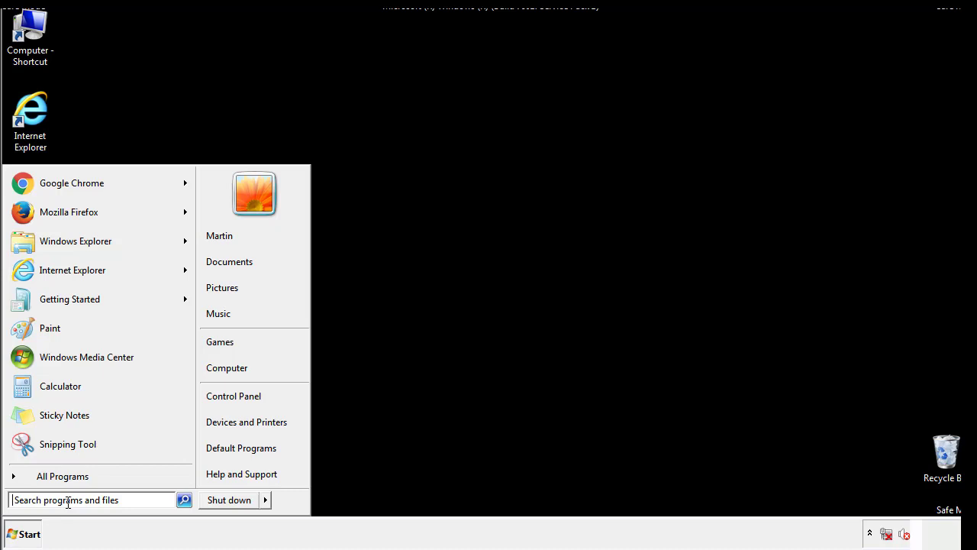
pyautogui.write('reged')
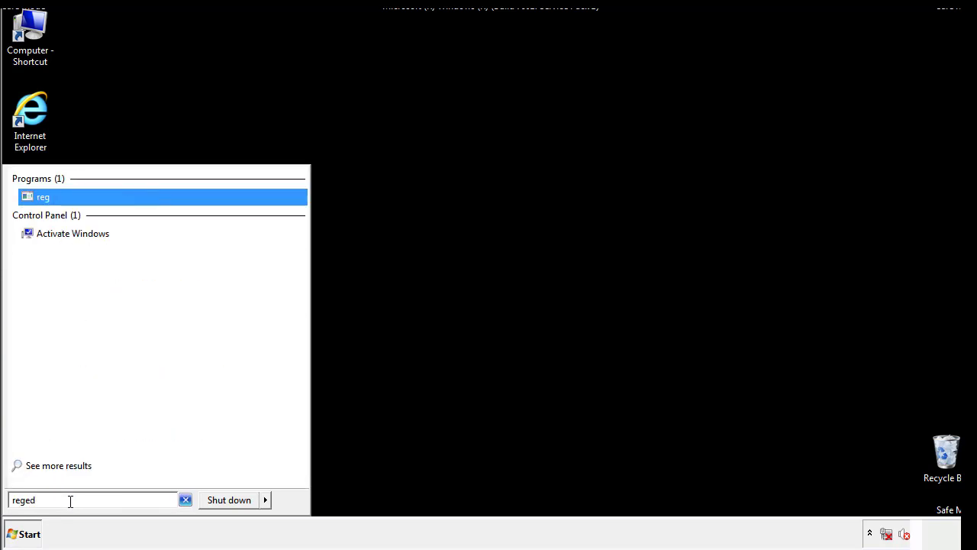
pyautogui.write('it')
pyautogui.press('Return')
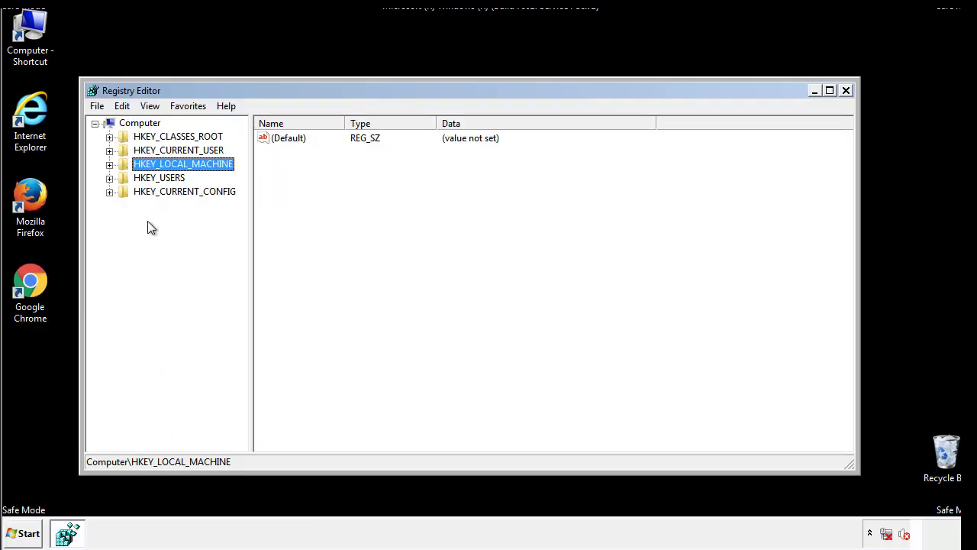
pyautogui.click(109, 165)
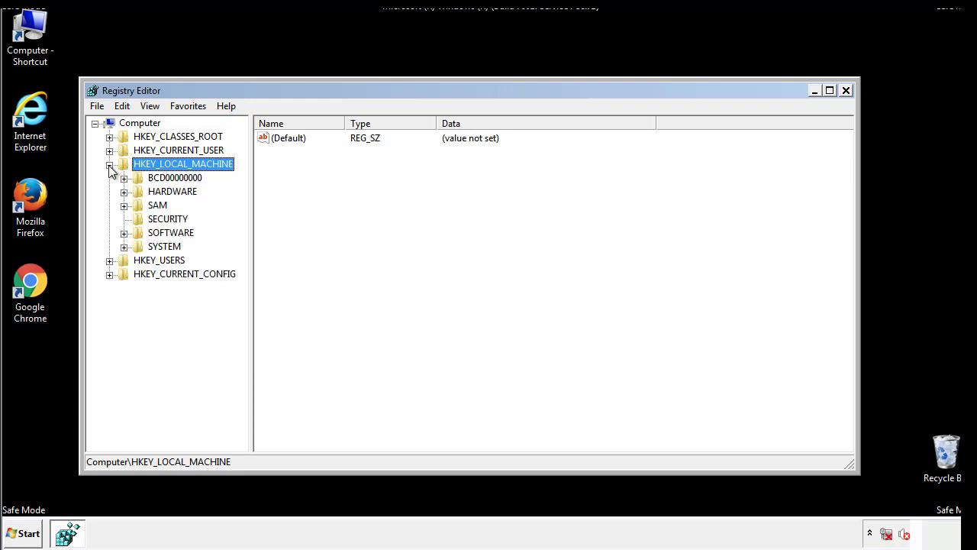
pyautogui.click(124, 233)
# - Navigate to HKLM\SOFTWARE\Microsoft\Windows\CurrentVersion\Run to view its values
pyautogui.scroll(-1, 241, 237)
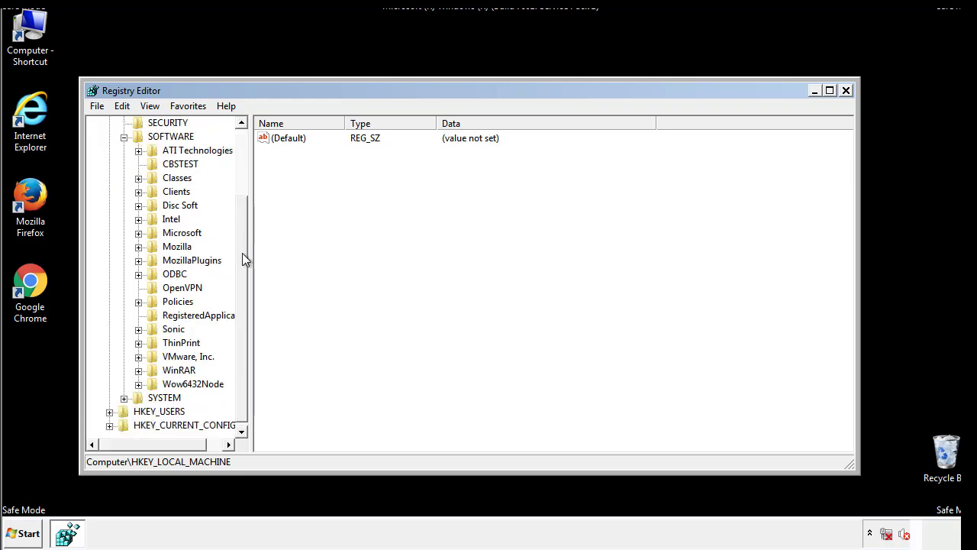
pyautogui.click(138, 233)
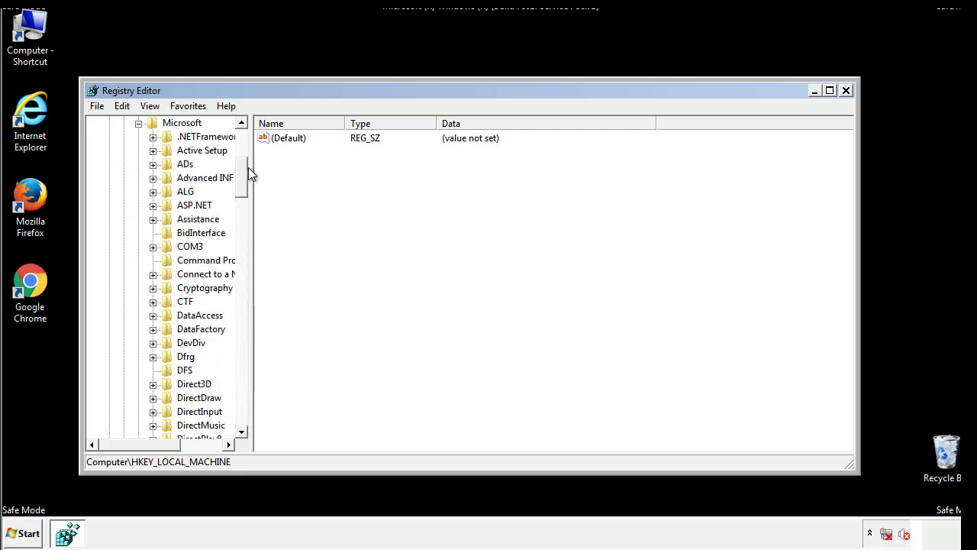
pyautogui.moveTo(240, 187); pyautogui.dragTo(244, 392)
pyautogui.click(153, 233)
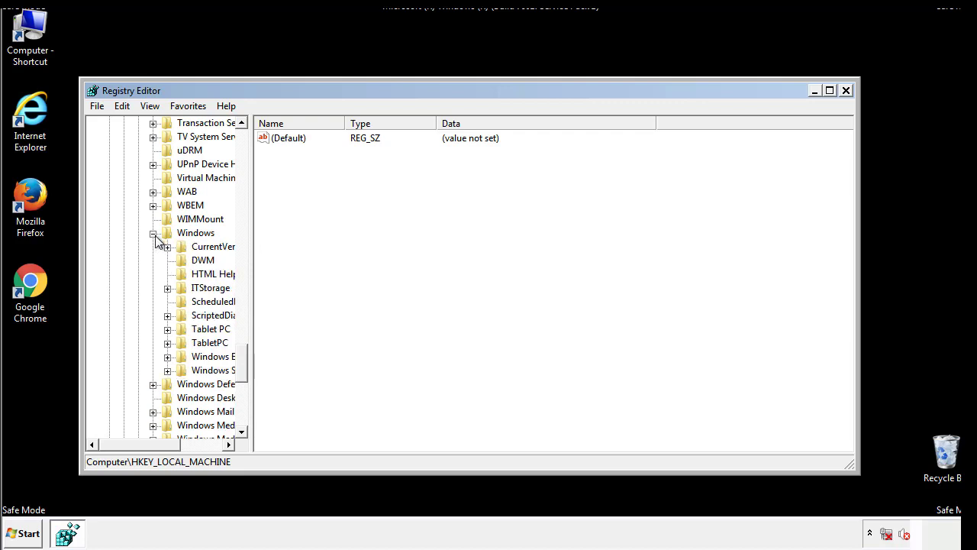
pyautogui.moveTo(133, 445); pyautogui.dragTo(156, 449)
pyautogui.click(128, 246)
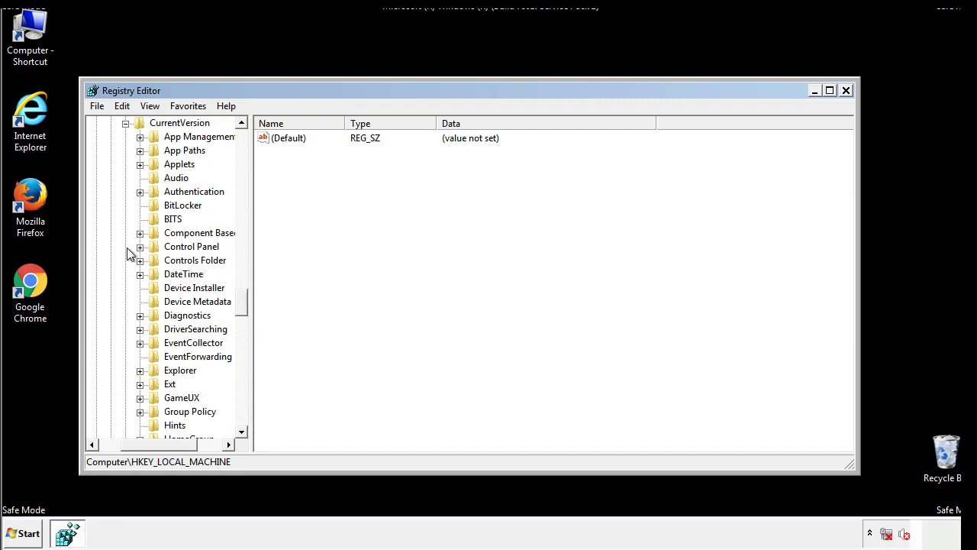
pyautogui.moveTo(249, 302)
pyautogui.mouseDown()
pyautogui.moveTo(245, 371)
pyautogui.moveTo(241, 354)
pyautogui.mouseUp()
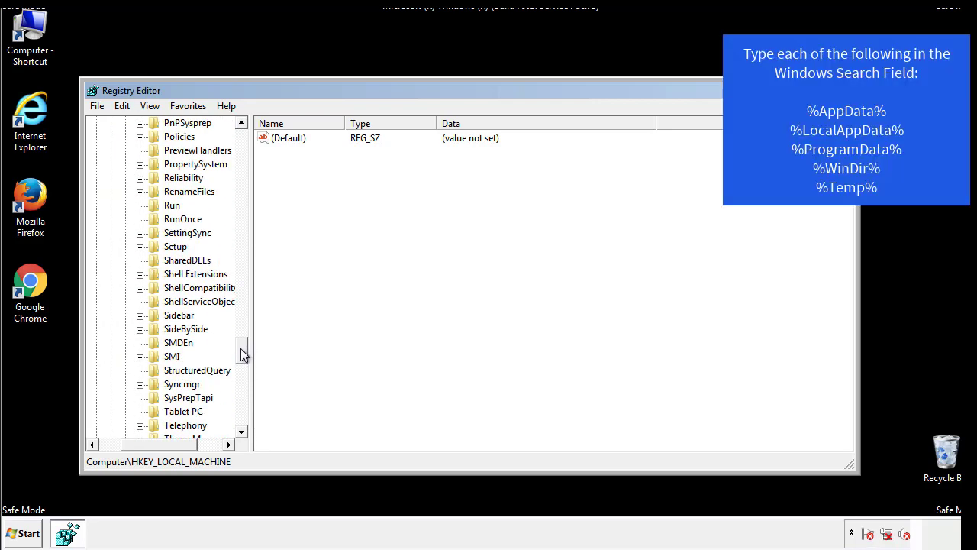
pyautogui.click(171, 205)
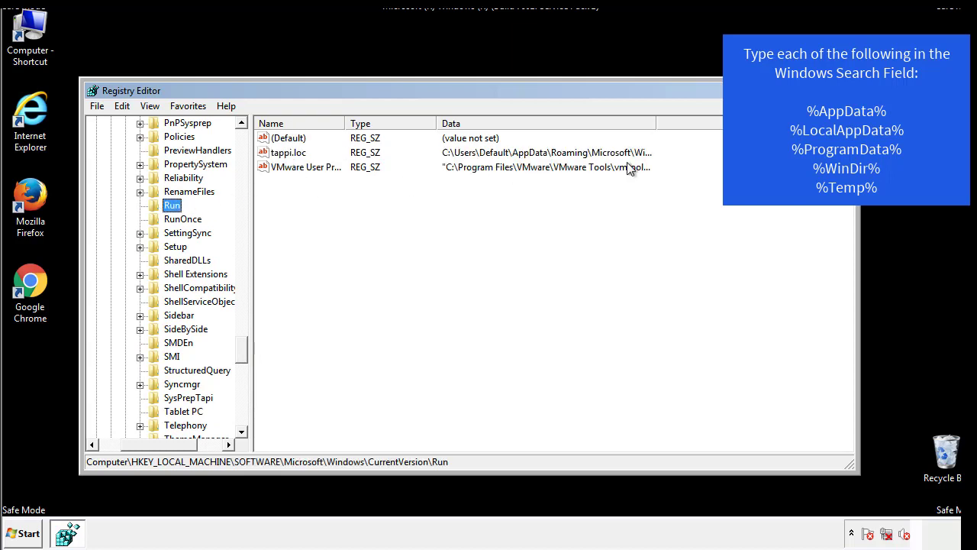
# - Delete the tappi.loc value from the Run key
pyautogui.click(291, 157)
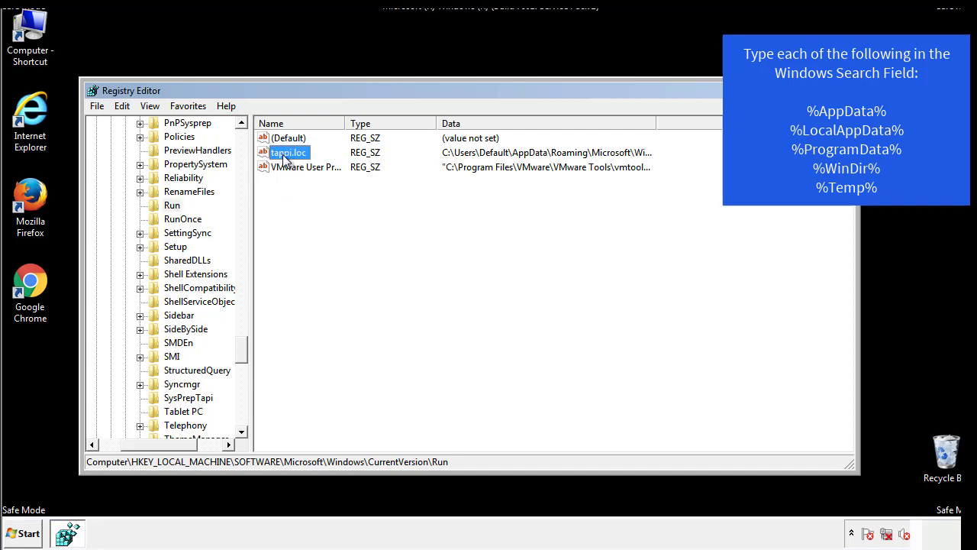
pyautogui.rightClick(283, 154)
pyautogui.click(304, 198)
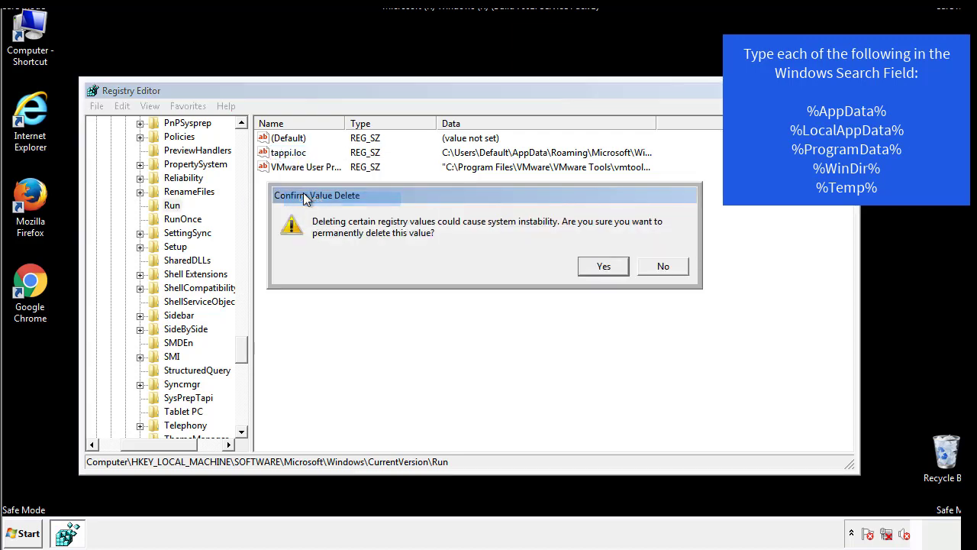
pyautogui.click(594, 269)
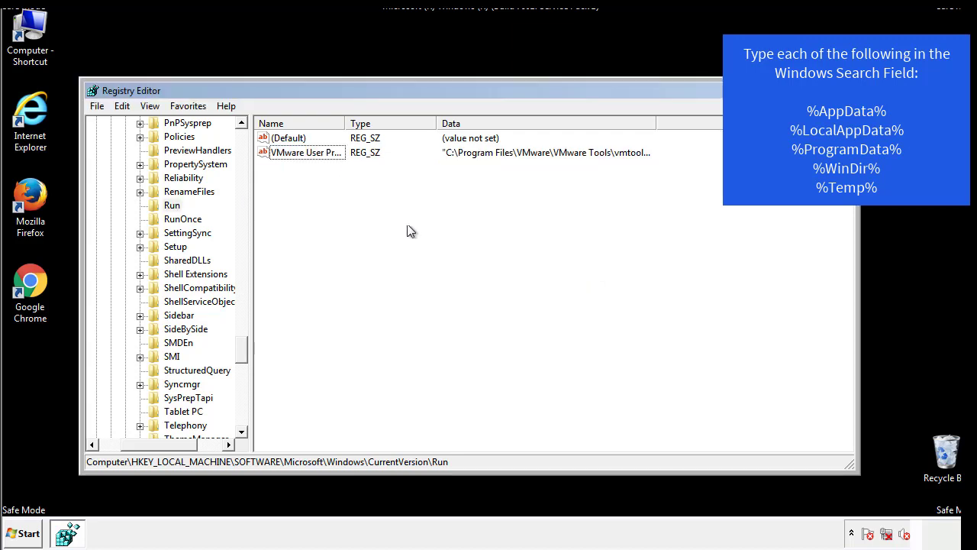
# - Collapse HKEY_LOCAL_MACHINE and expand HKEY_CURRENT_USER\Software
pyautogui.moveTo(241, 344); pyautogui.dragTo(241, 413)
pyautogui.moveTo(165, 446); pyautogui.dragTo(119, 456)
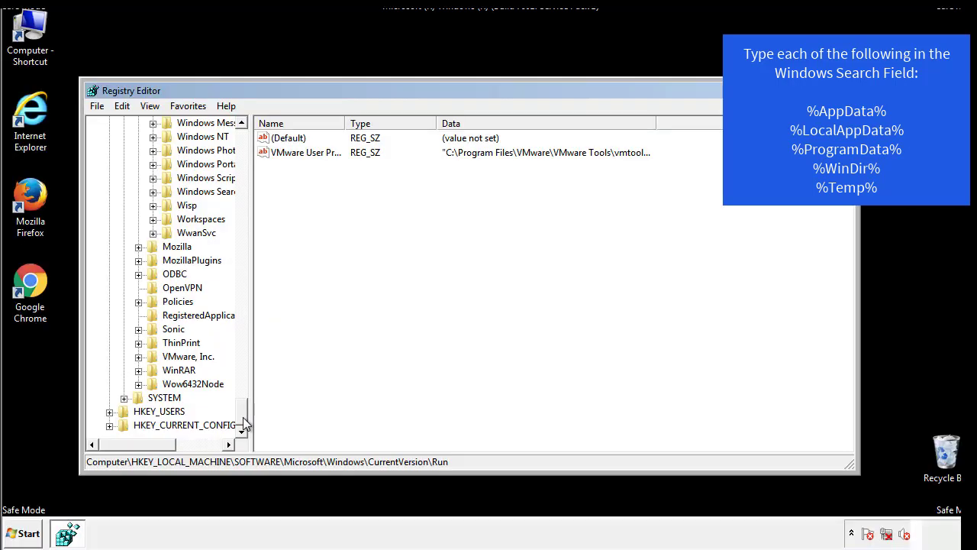
pyautogui.moveTo(242, 419); pyautogui.dragTo(249, 145)
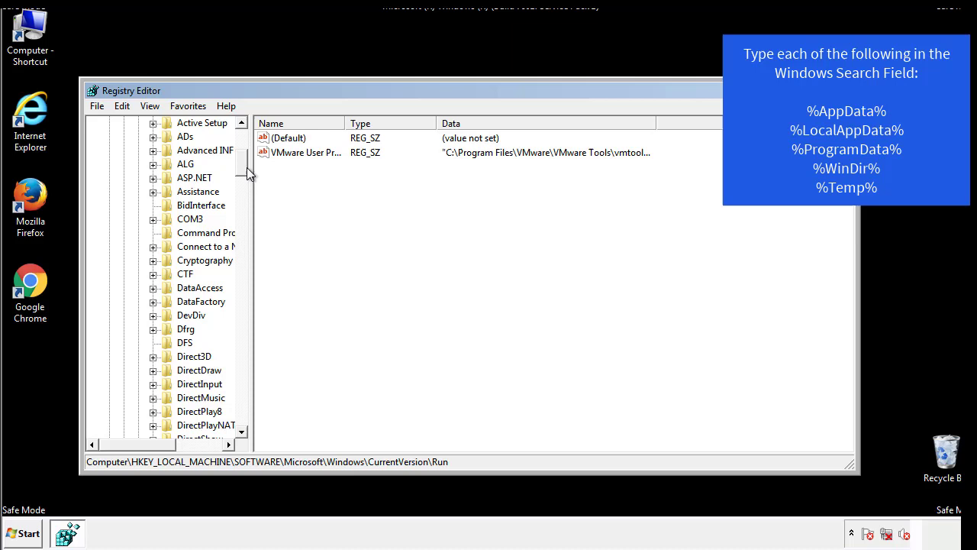
pyautogui.click(109, 165)
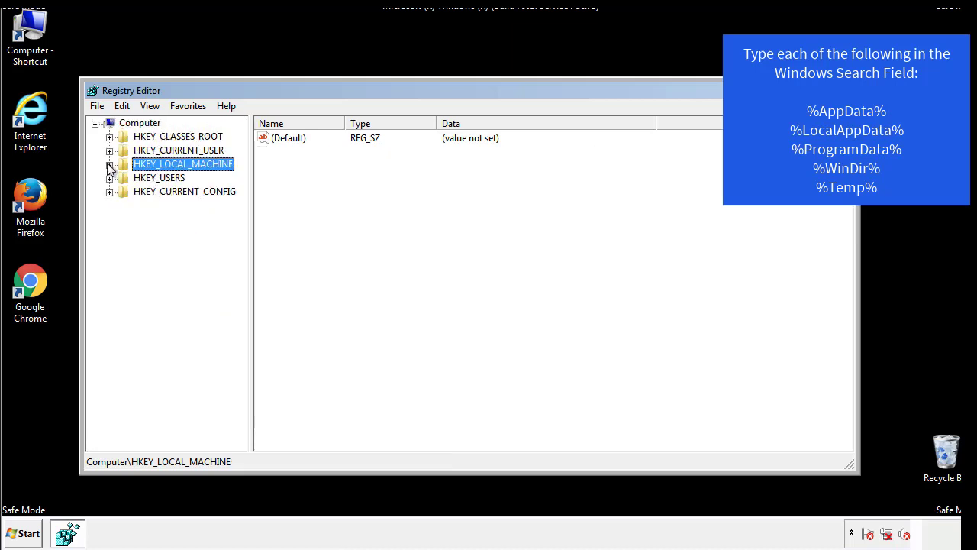
pyautogui.click(109, 151)
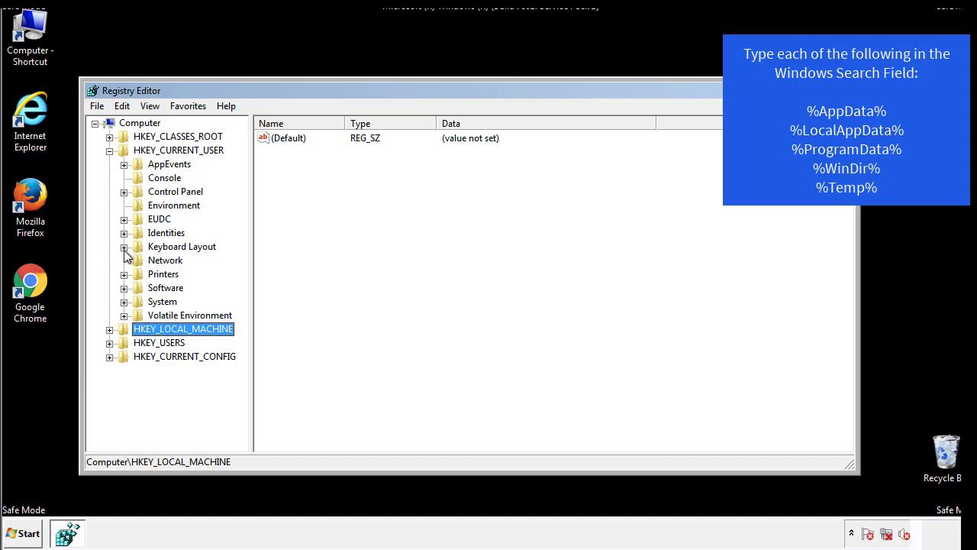
pyautogui.click(124, 288)
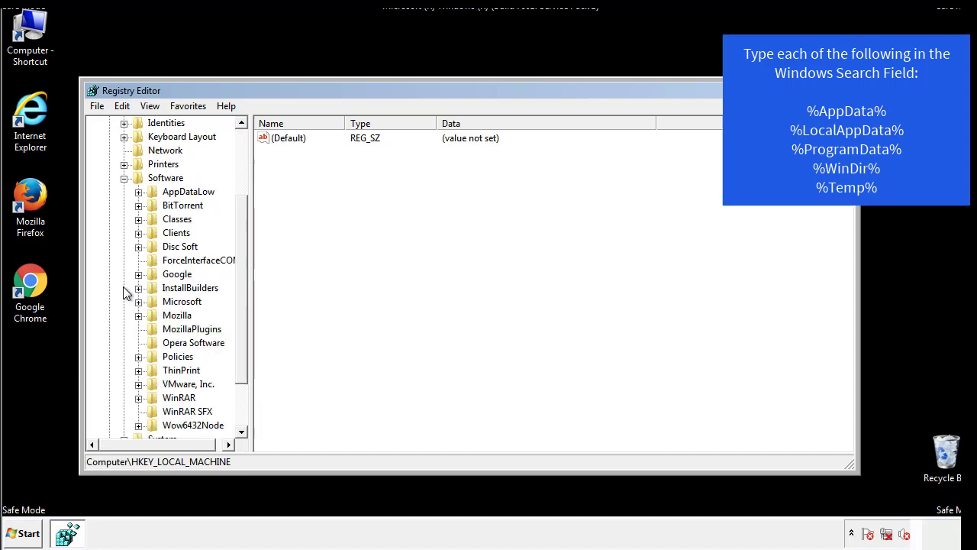
# - Expand to the user's CurrentVersion\Run key and inspect its DAEMON Tools Lite entry
pyautogui.moveTo(240, 277); pyautogui.dragTo(240, 291)
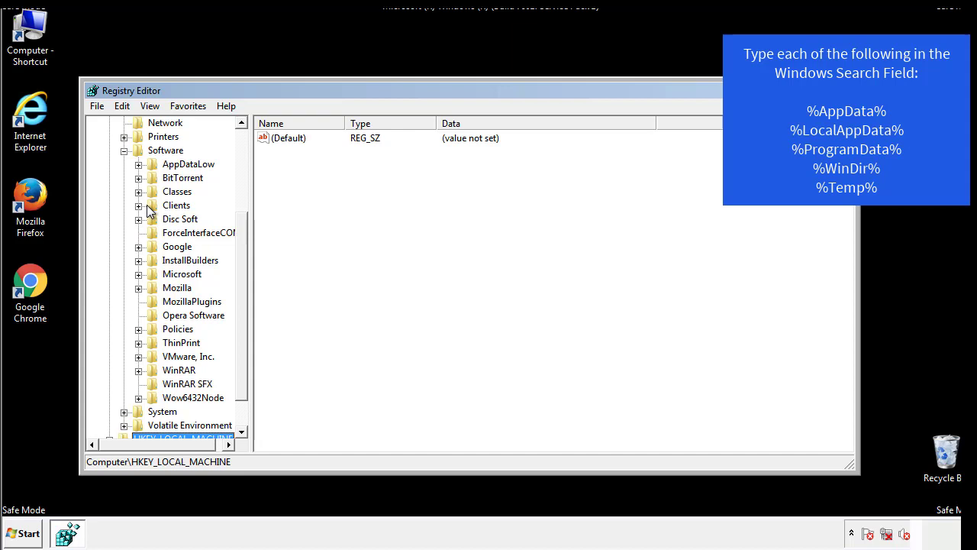
pyautogui.click(137, 275)
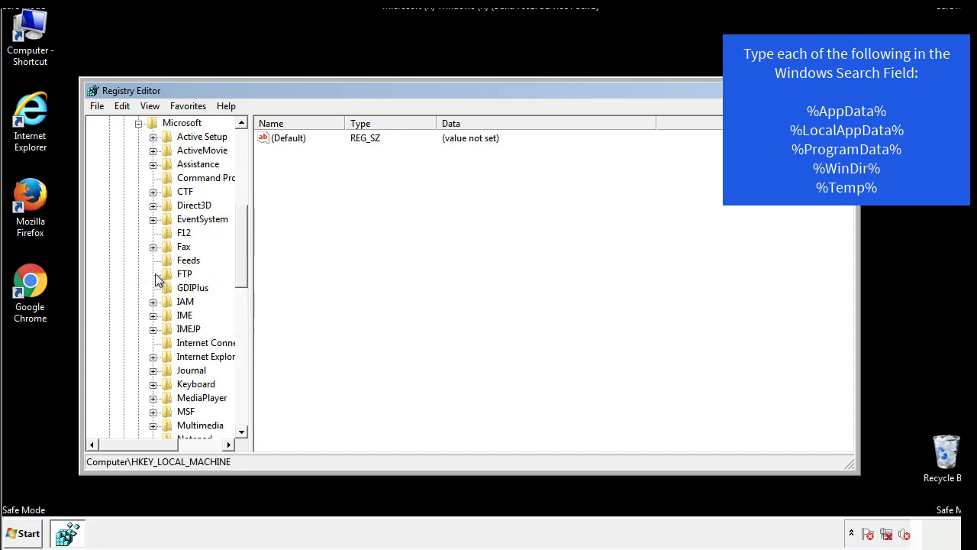
pyautogui.moveTo(240, 223); pyautogui.dragTo(241, 317)
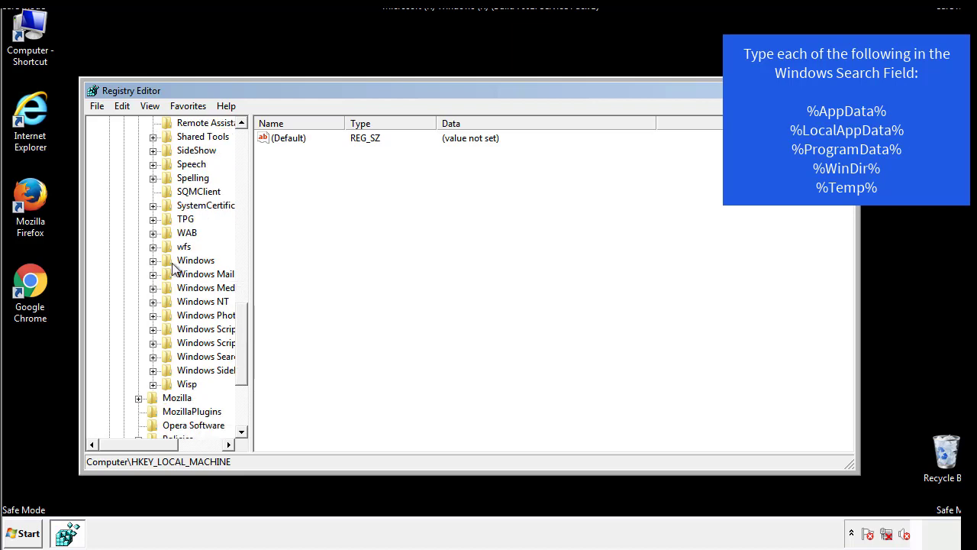
pyautogui.click(153, 261)
pyautogui.click(168, 274)
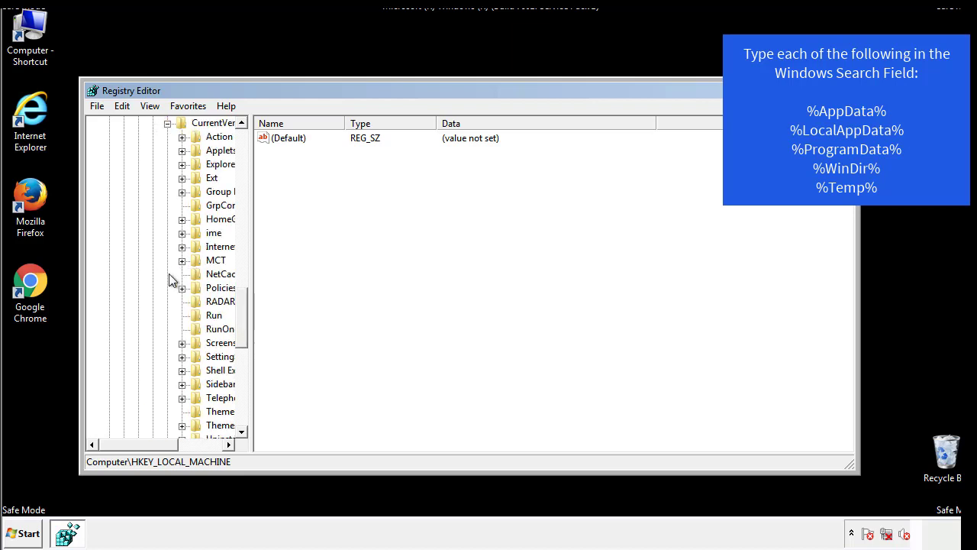
pyautogui.moveTo(146, 446); pyautogui.dragTo(172, 445)
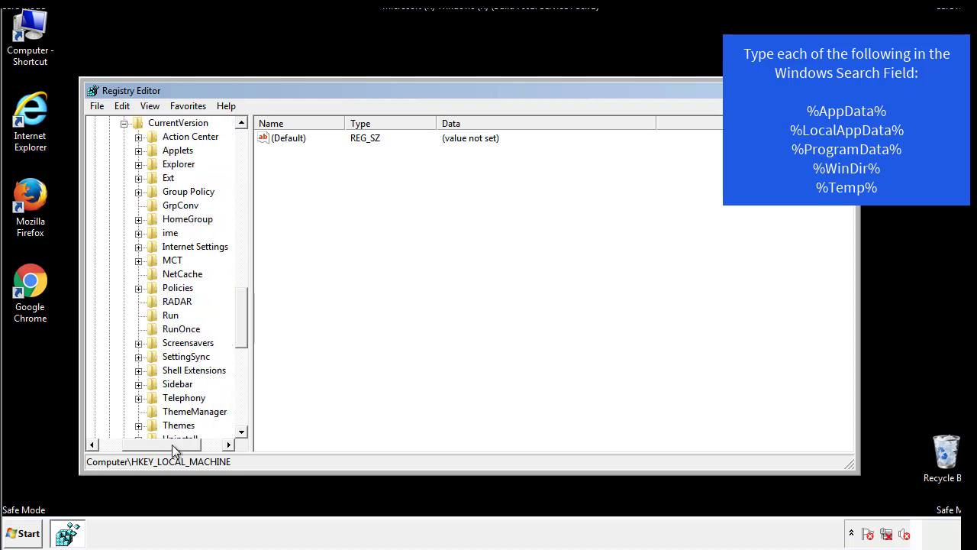
pyautogui.click(169, 316)
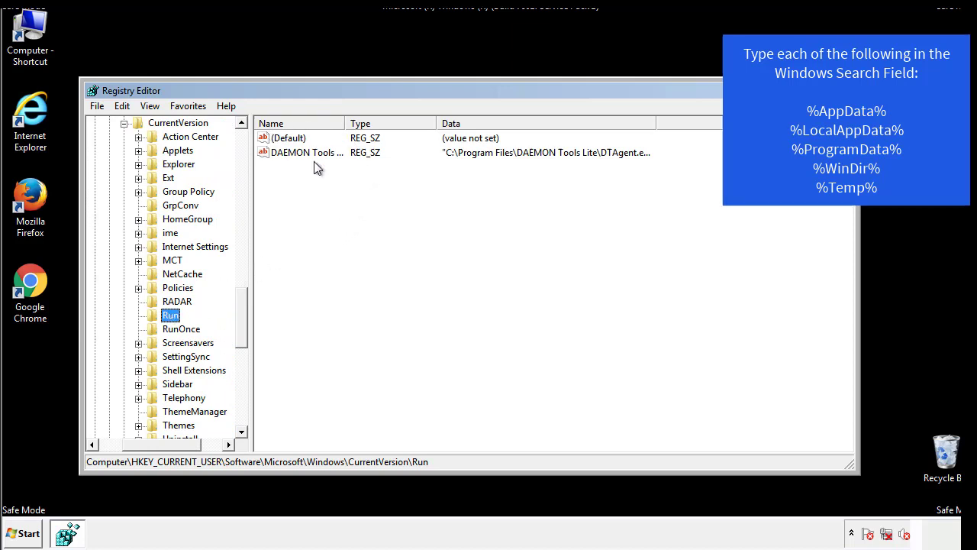
pyautogui.click(418, 177)
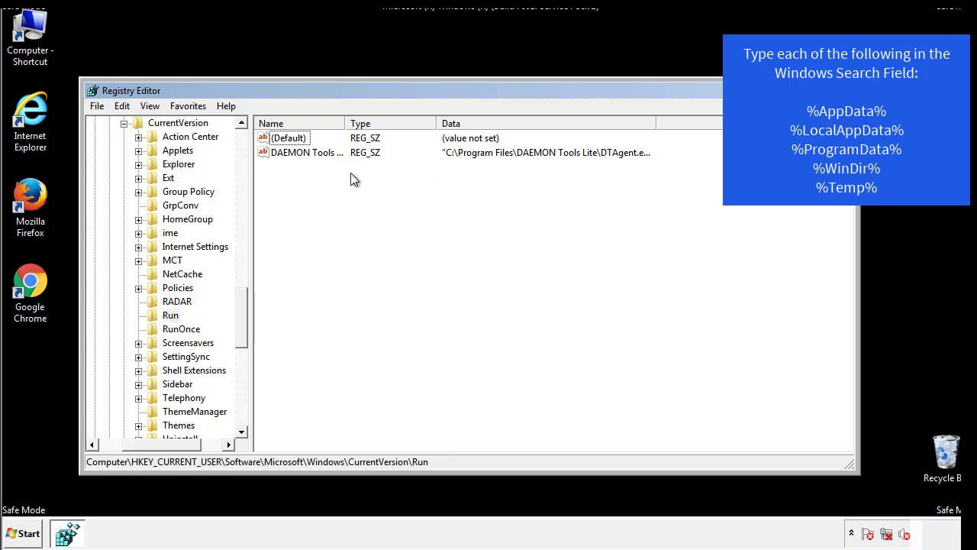
# - Collapse the Windows key's subkeys back up the registry tree
pyautogui.moveTo(162, 442); pyautogui.dragTo(143, 444)
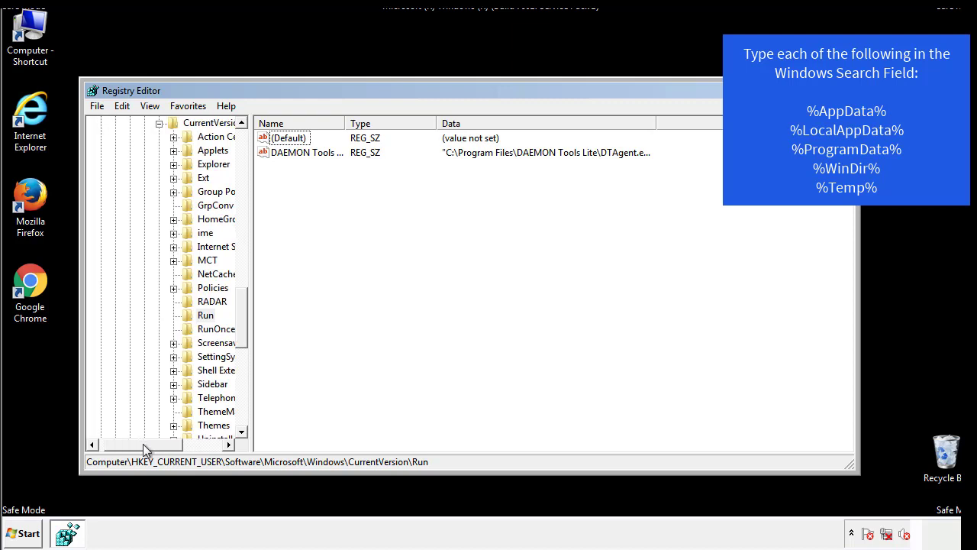
pyautogui.moveTo(248, 332); pyautogui.dragTo(242, 318)
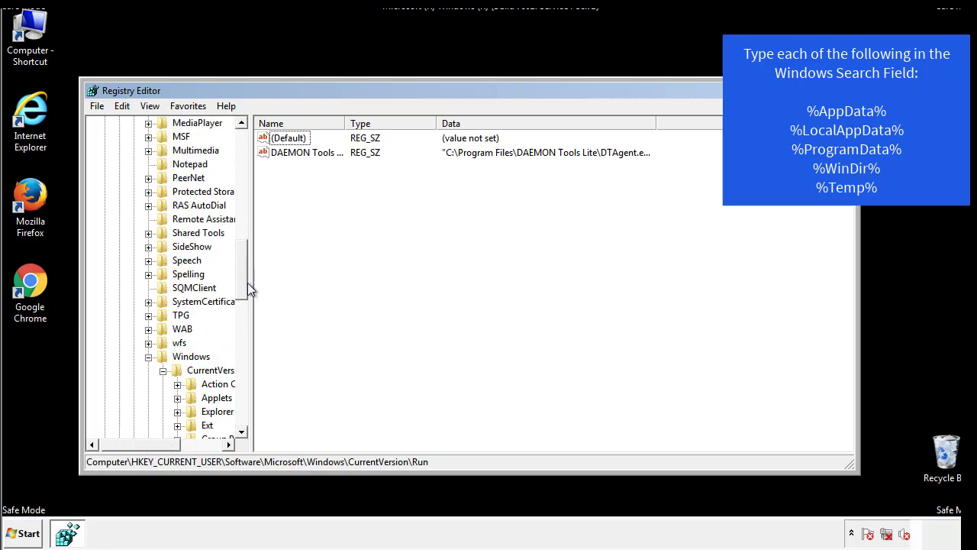
pyautogui.click(149, 358)
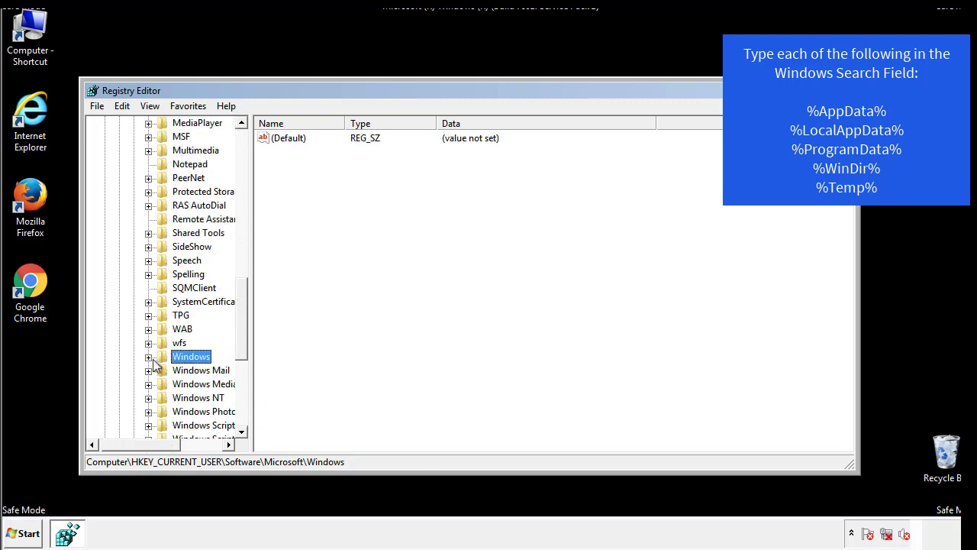
pyautogui.moveTo(246, 340); pyautogui.dragTo(246, 189)
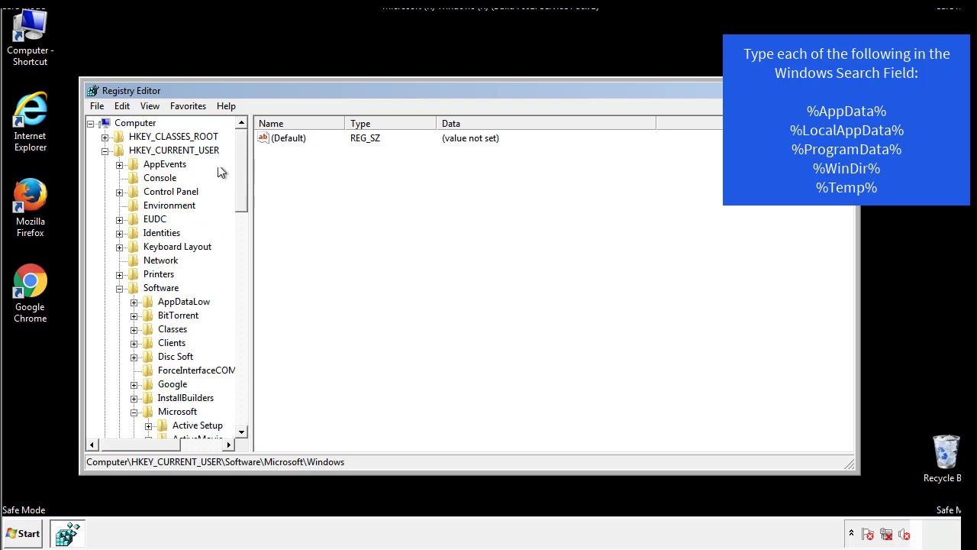
# - Search the registry for '%tem' using Edit > Find
pyautogui.click(122, 106)
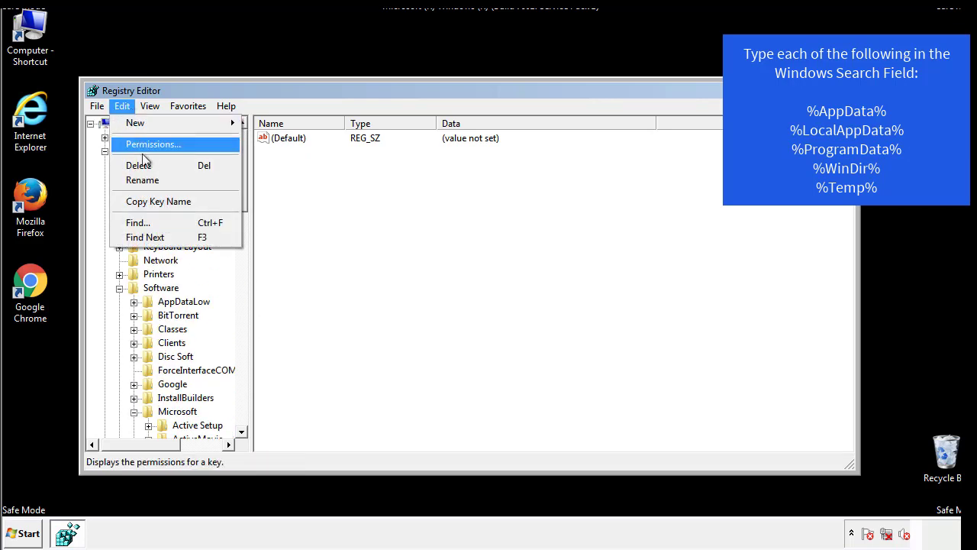
pyautogui.click(138, 222)
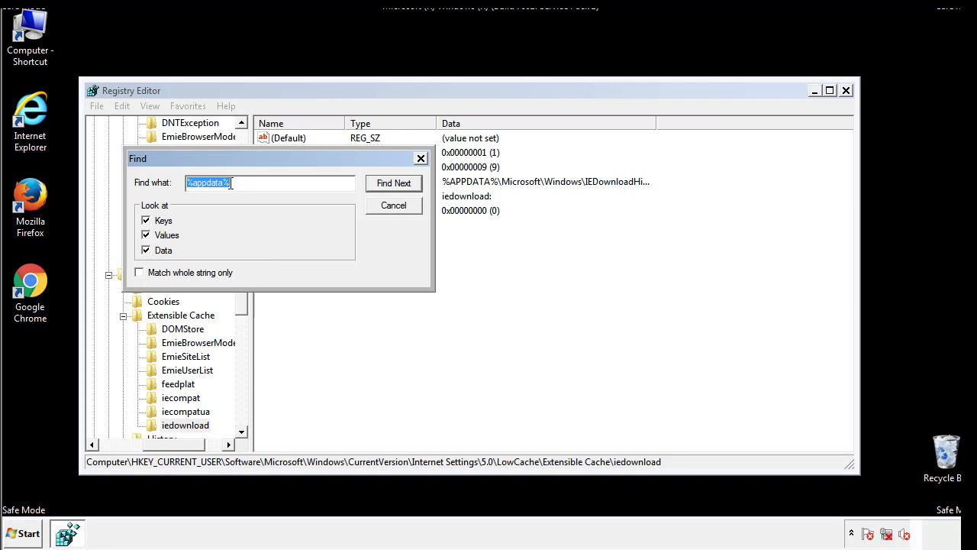
pyautogui.write('%t')
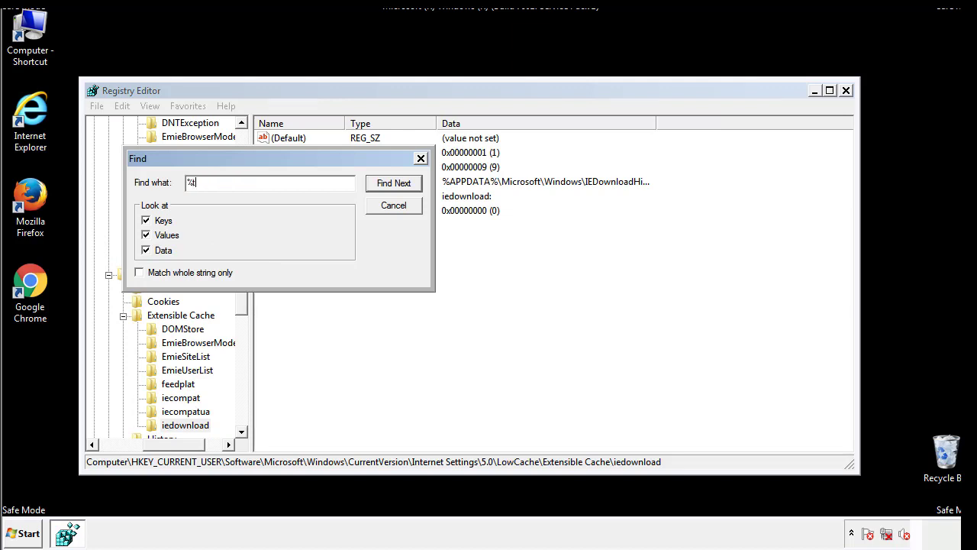
pyautogui.write('emp%')
pyautogui.press('Return')
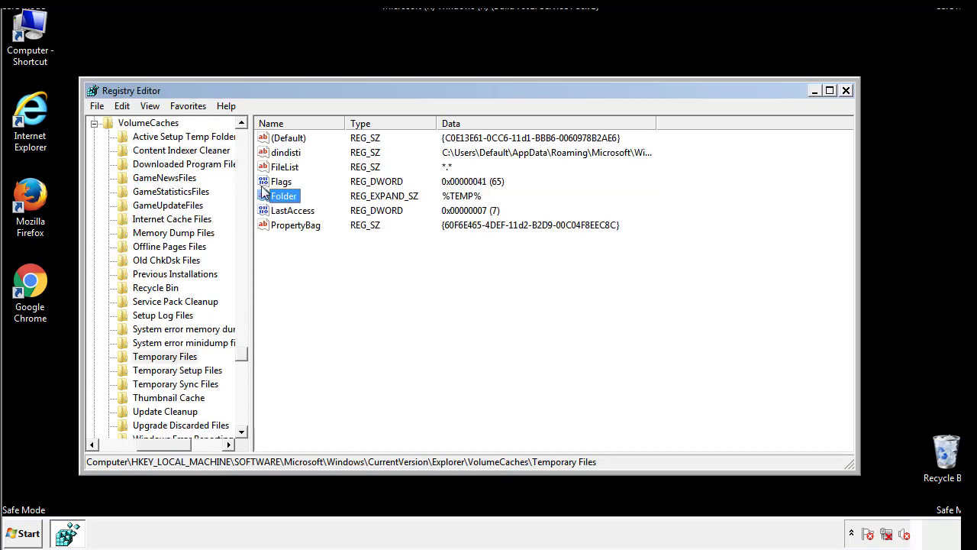
# - Delete all values, including dindisti, from the VolumeCaches Temporary Files key
pyautogui.click(399, 268)
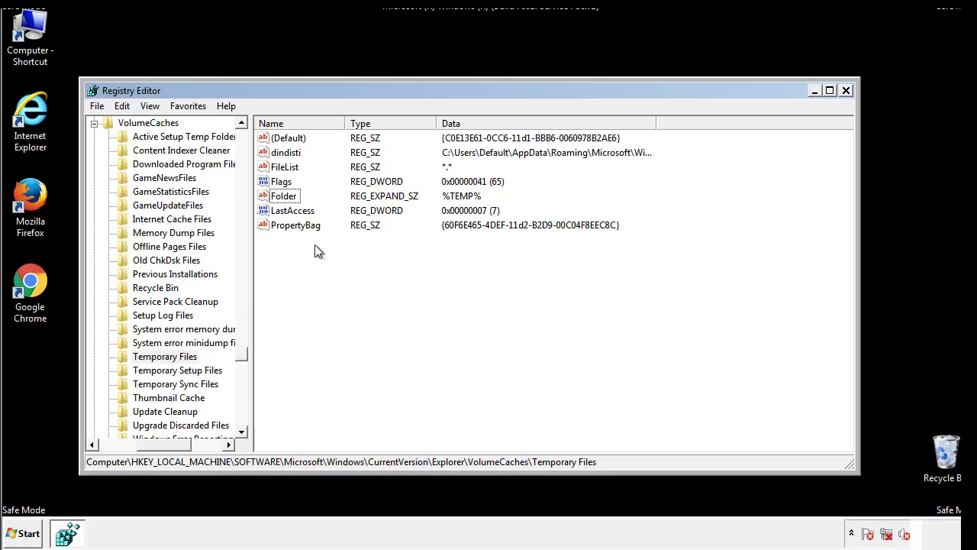
pyautogui.moveTo(313, 245)
pyautogui.mouseDown()
pyautogui.moveTo(289, 218)
pyautogui.moveTo(276, 137)
pyautogui.mouseUp()
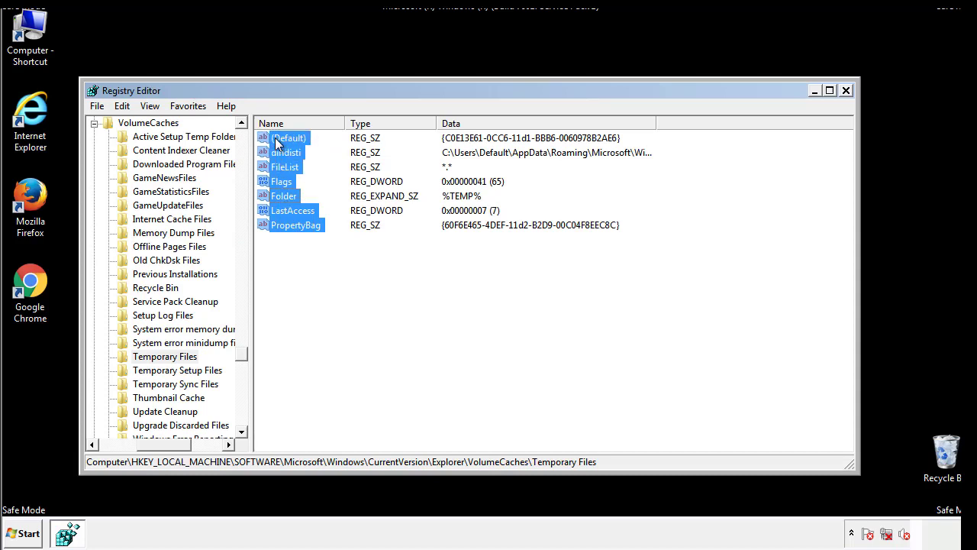
pyautogui.rightClick(276, 137)
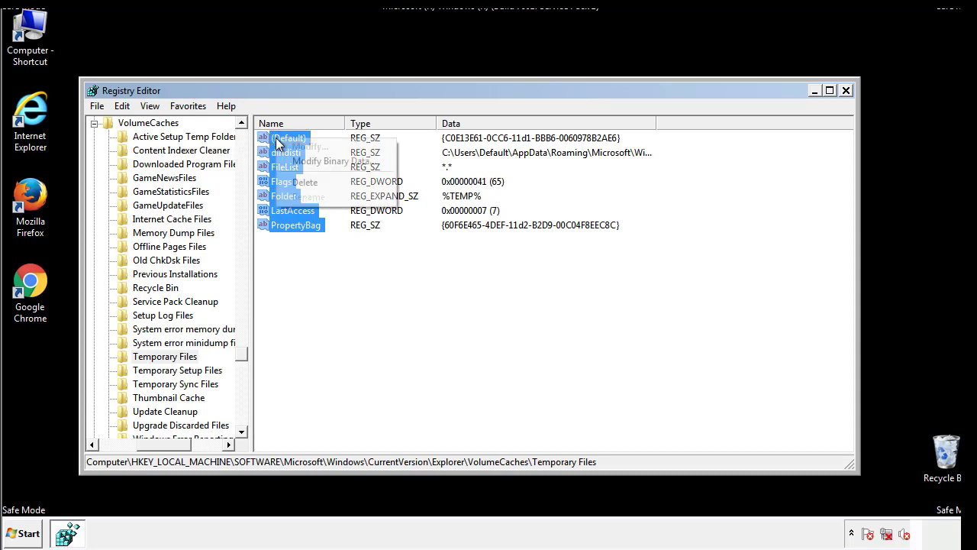
pyautogui.click(297, 179)
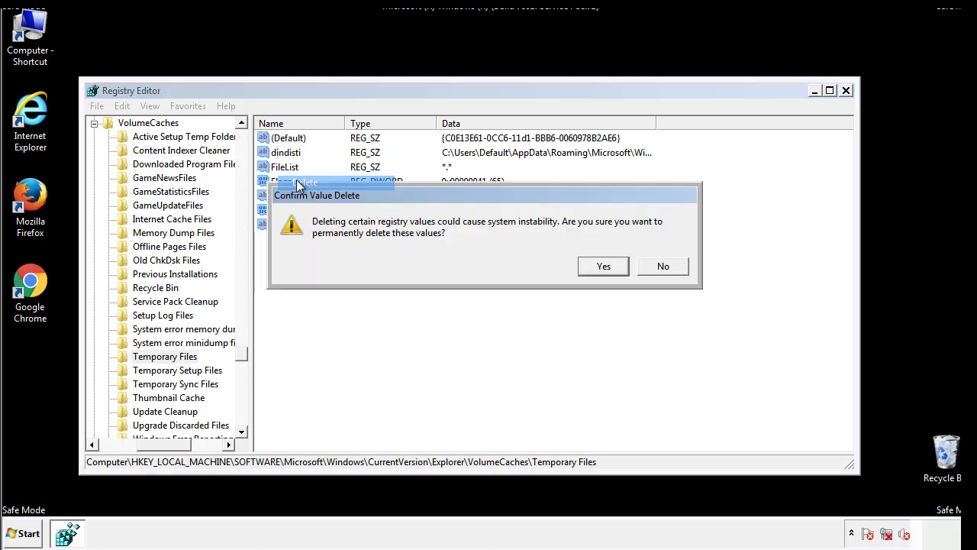
pyautogui.click(622, 265)
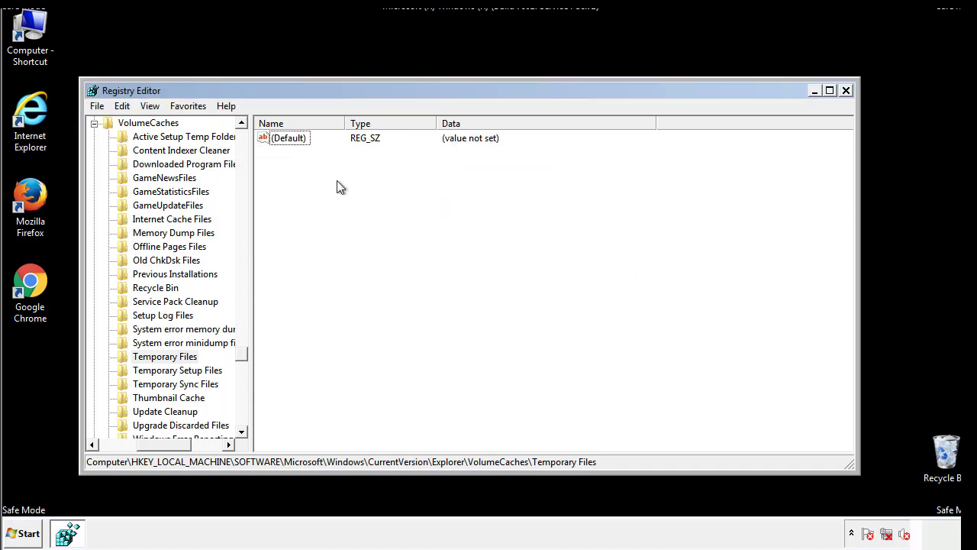
# - Close Registry Editor and launch msconfig from Start search
pyautogui.click(847, 91)
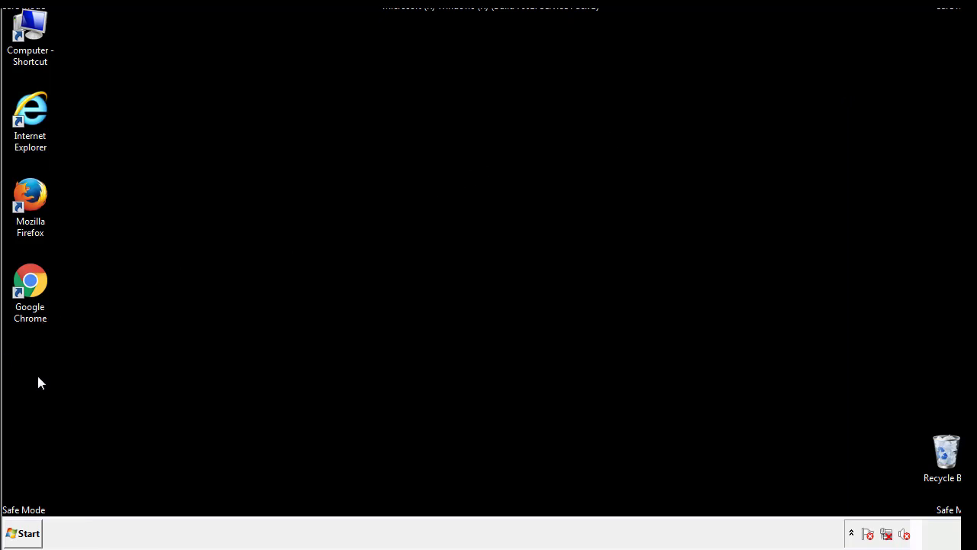
pyautogui.click(18, 537)
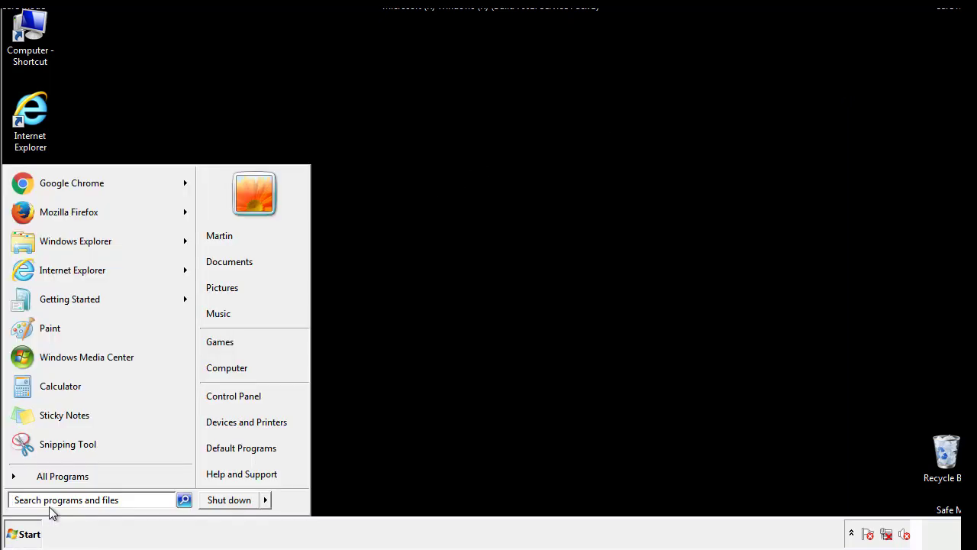
pyautogui.write('mscon')
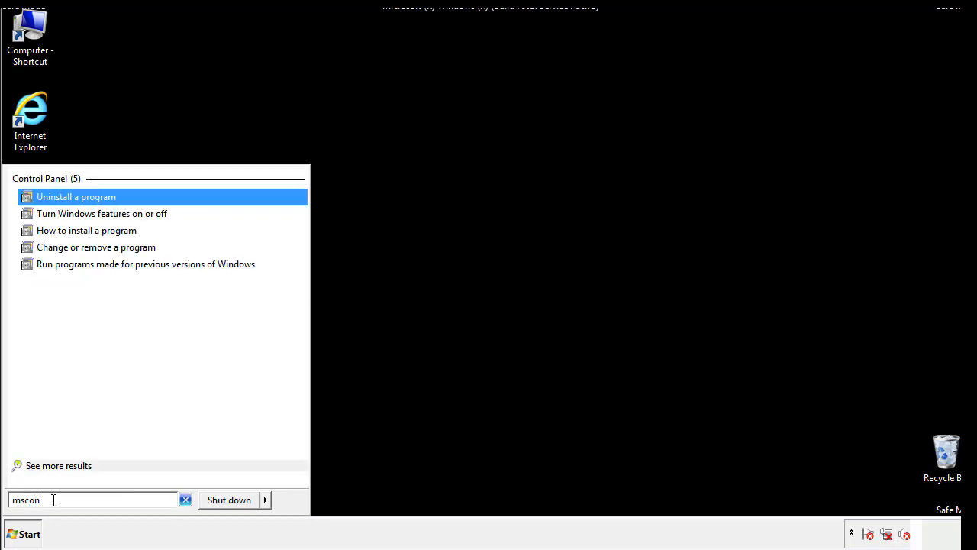
pyautogui.write('fig')
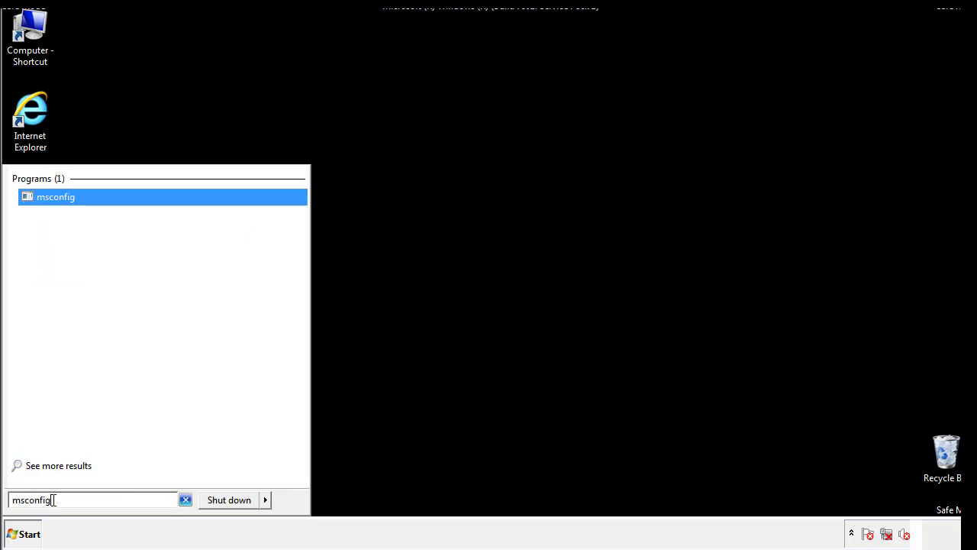
pyautogui.press('Return')
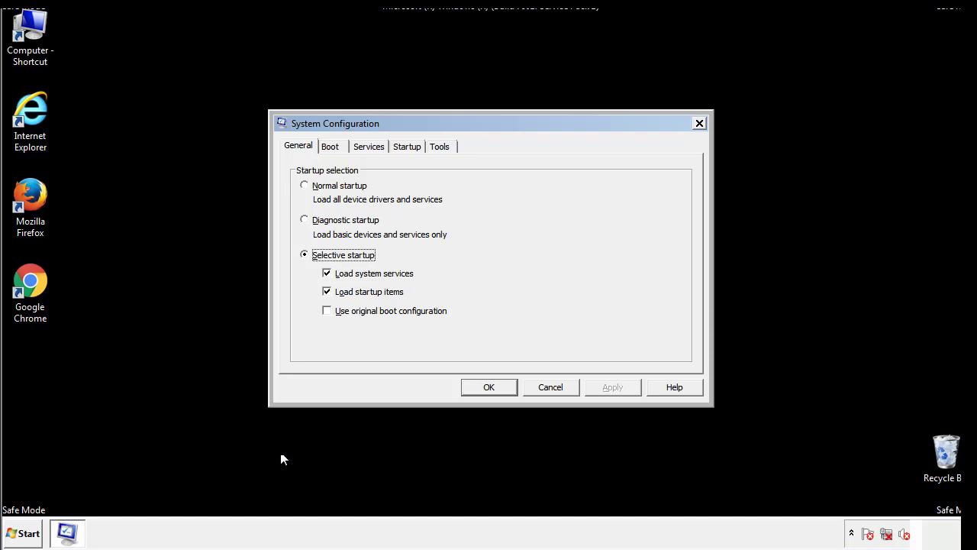
# - Uncheck Safe boot on the Boot tab, apply it, and restart Windows
pyautogui.click(333, 145)
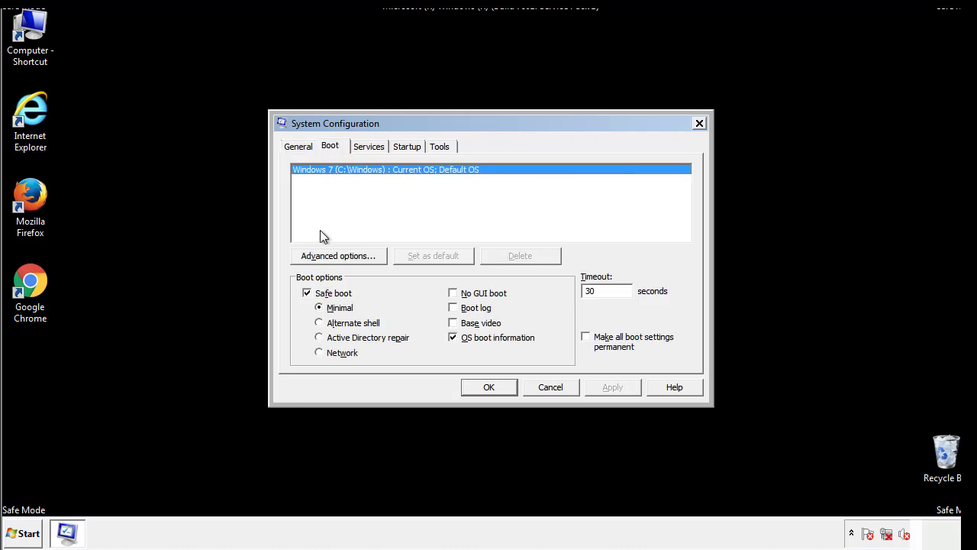
pyautogui.click(308, 293)
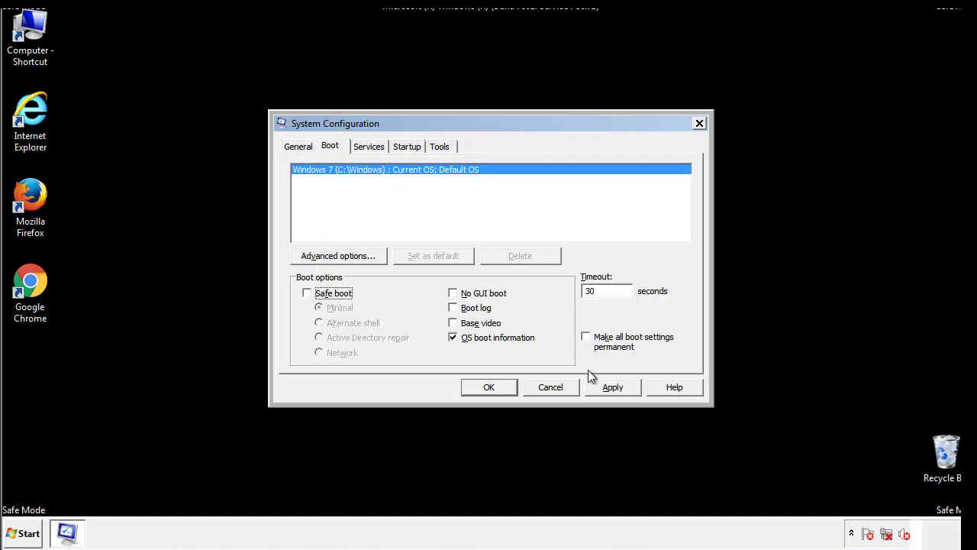
pyautogui.click(614, 386)
pyautogui.click(488, 387)
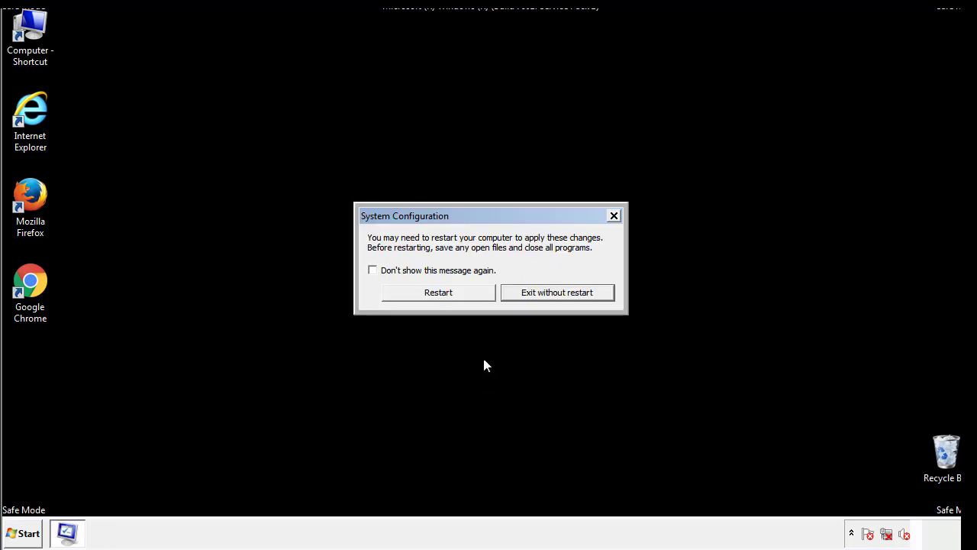
pyautogui.click(452, 297)
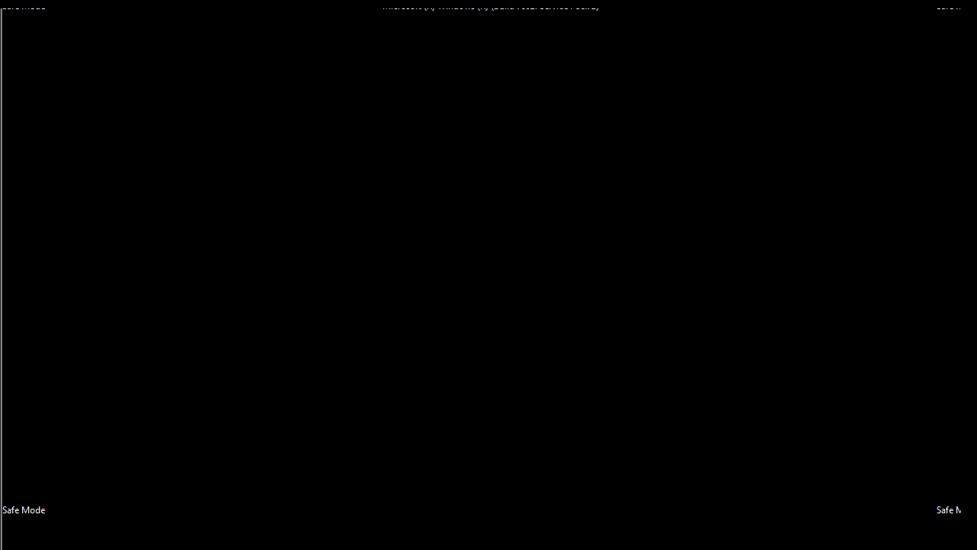